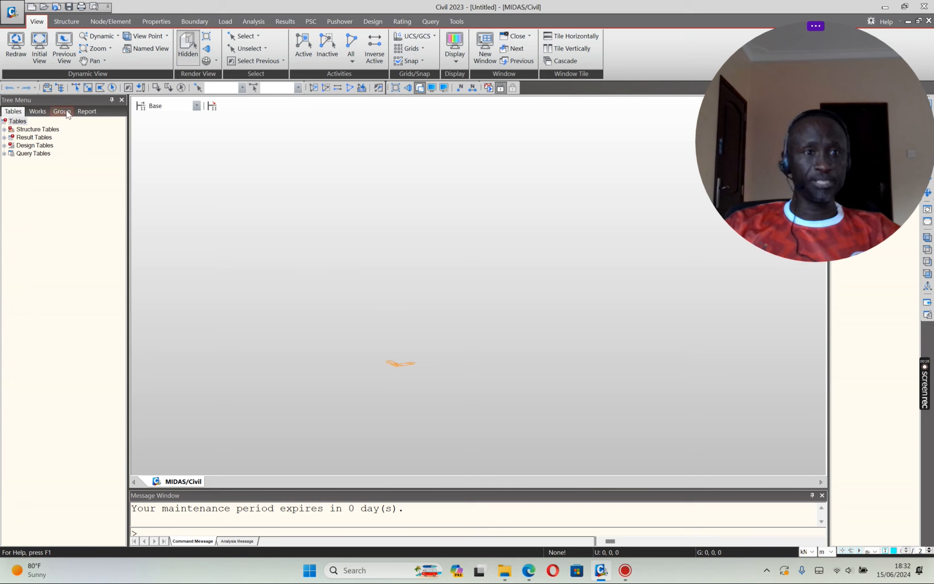
Step: Bring up the Properties ribbon with its material and section commands for the empty model
left_click(155, 22)
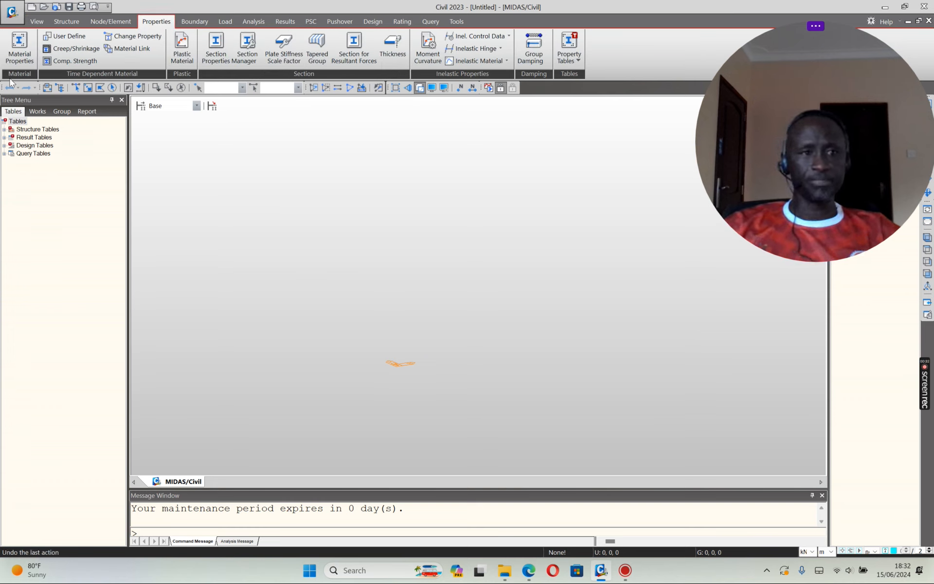
Step: Add material 1 as C30/37 concrete from the EN04(RC) database and close the form
left_click(19, 46)
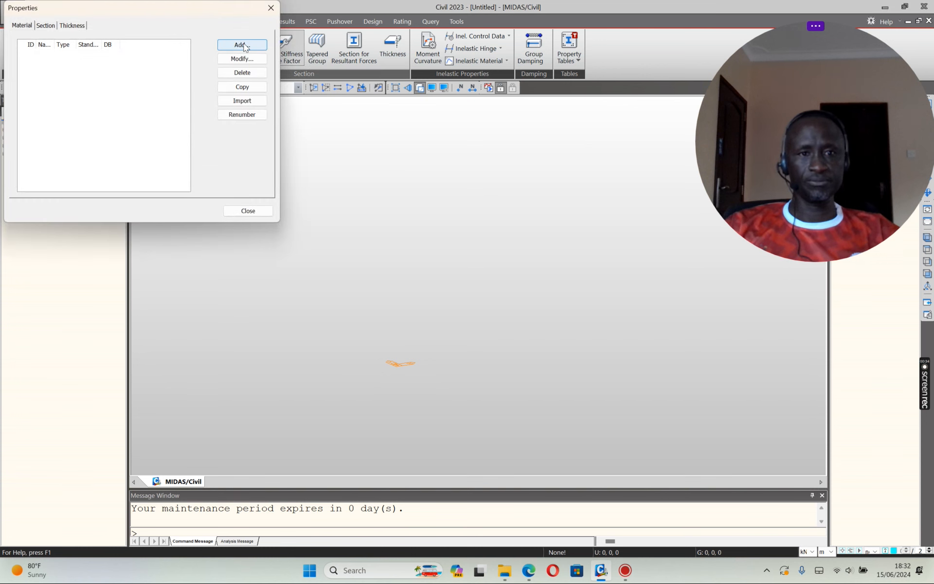
left_click(242, 45)
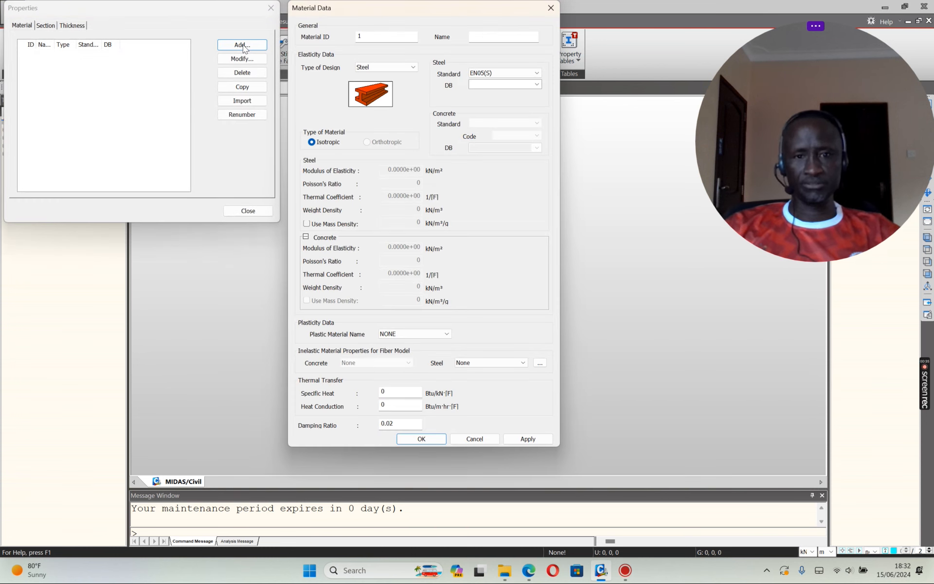
left_click(413, 68)
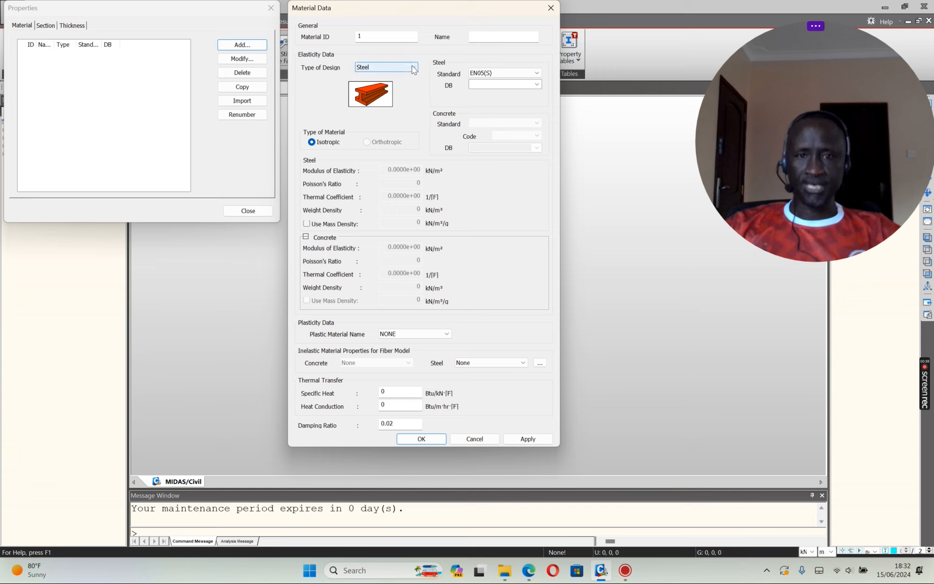
left_click(382, 88)
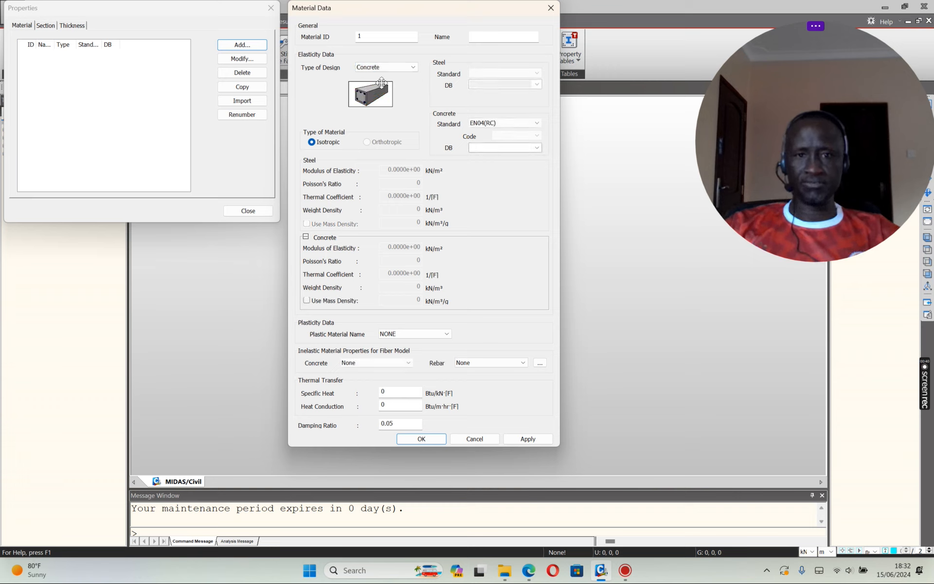
left_click(537, 148)
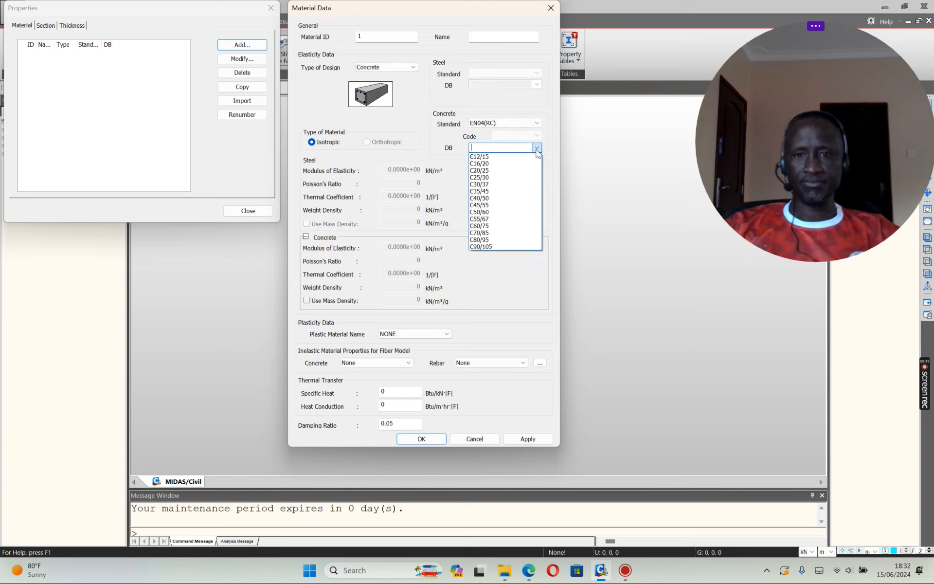
left_click(494, 184)
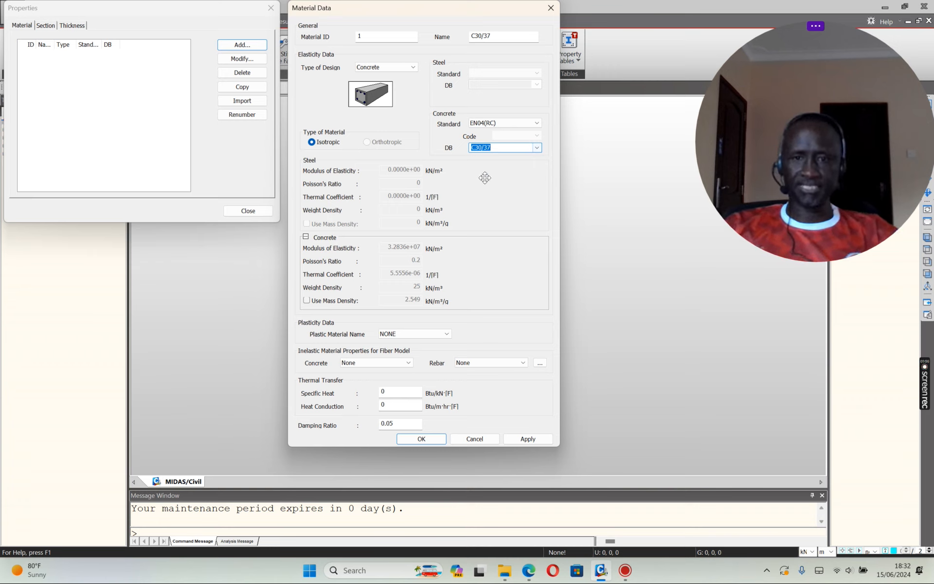
left_click(537, 148)
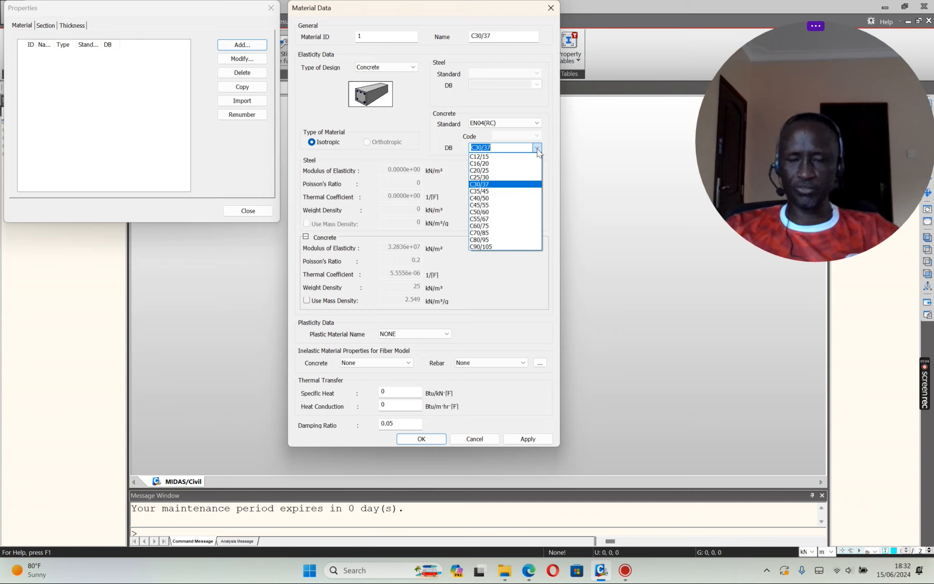
left_click(537, 149)
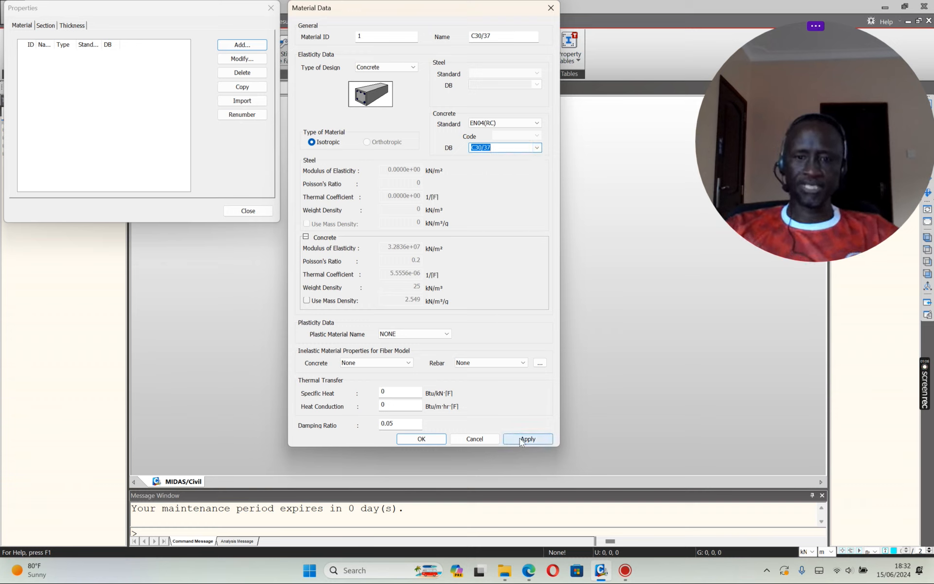
left_click(519, 438)
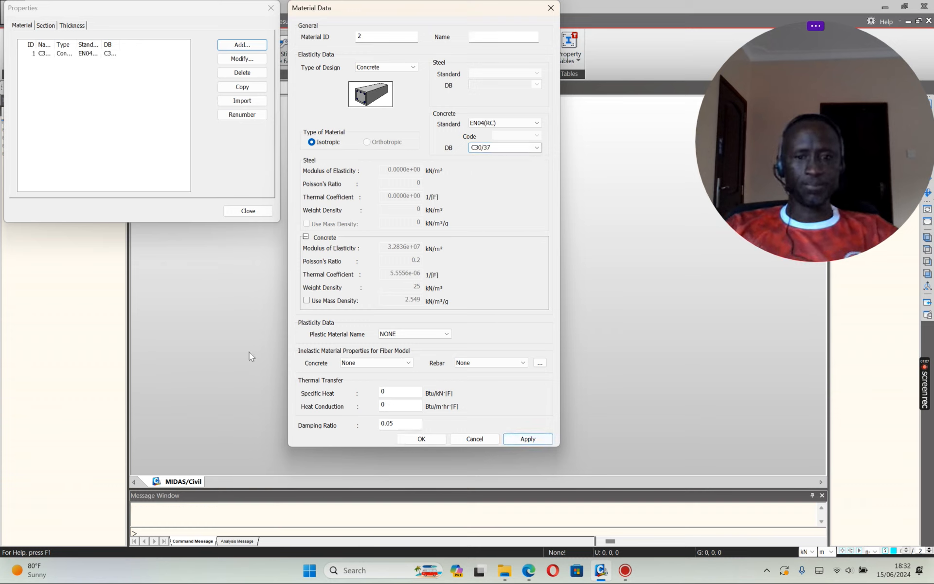
left_click(480, 441)
Step: Browse the Section and Thickness lists, discard a trial I-Section, and close the property list
left_click(44, 27)
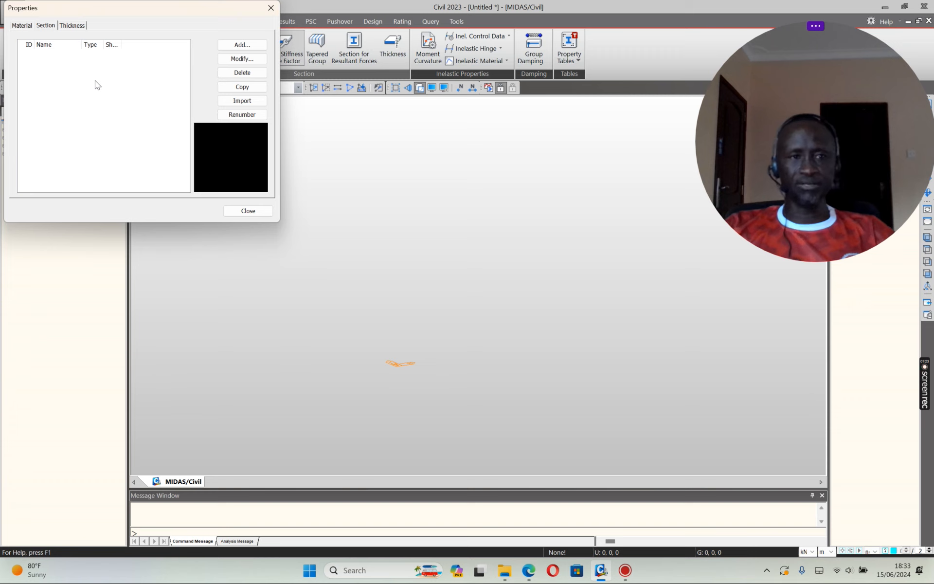
left_click(237, 48)
left_click(225, 231)
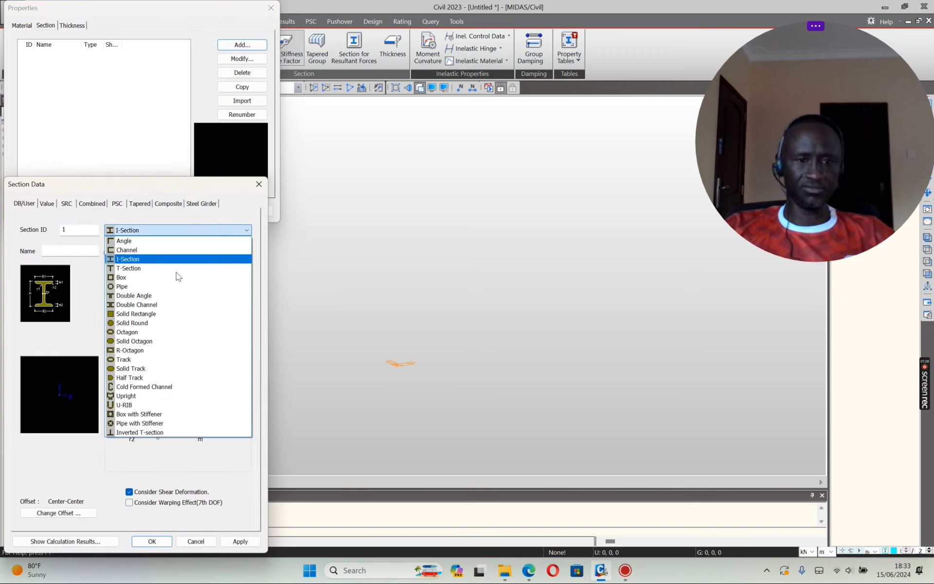
left_click(244, 229)
left_click(258, 185)
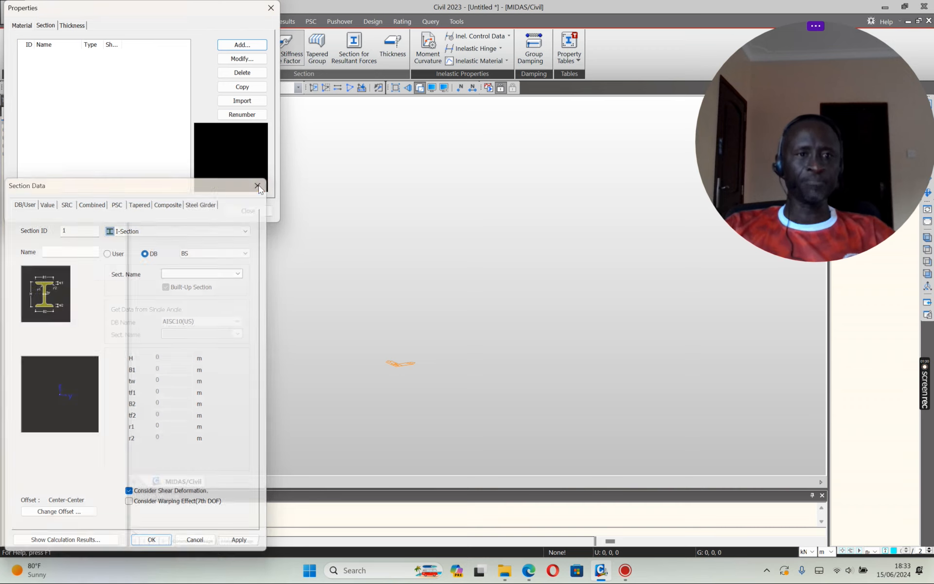
left_click(72, 27)
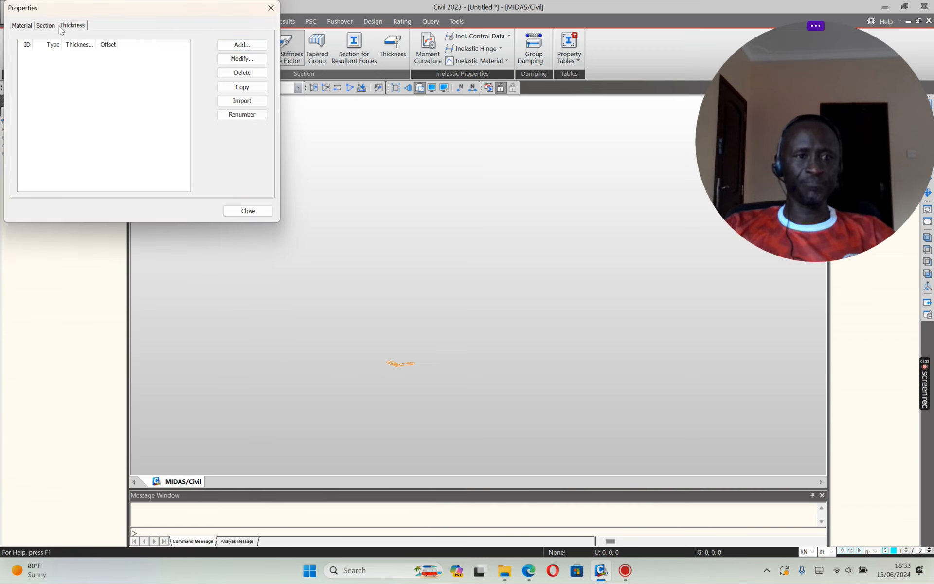
left_click(46, 26)
left_click(21, 27)
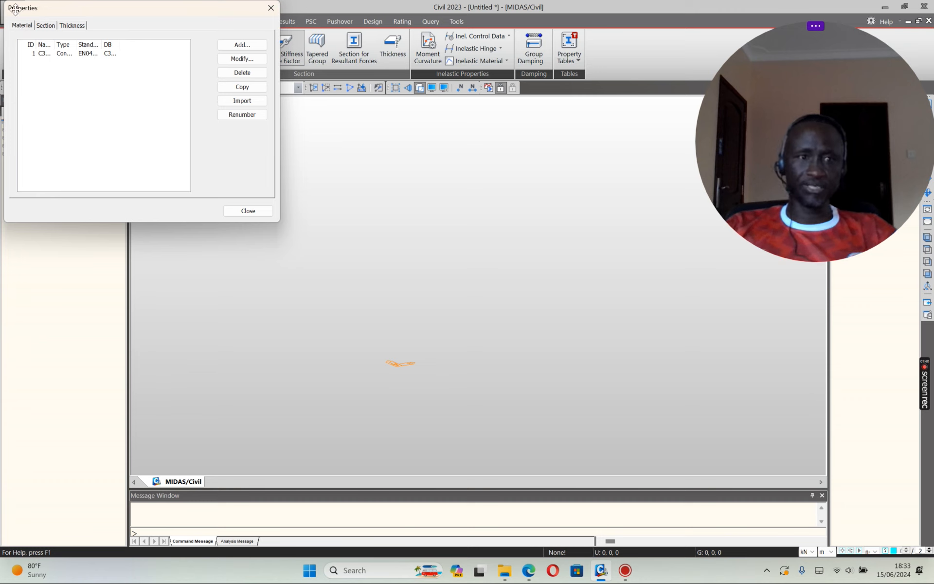
left_click(248, 211)
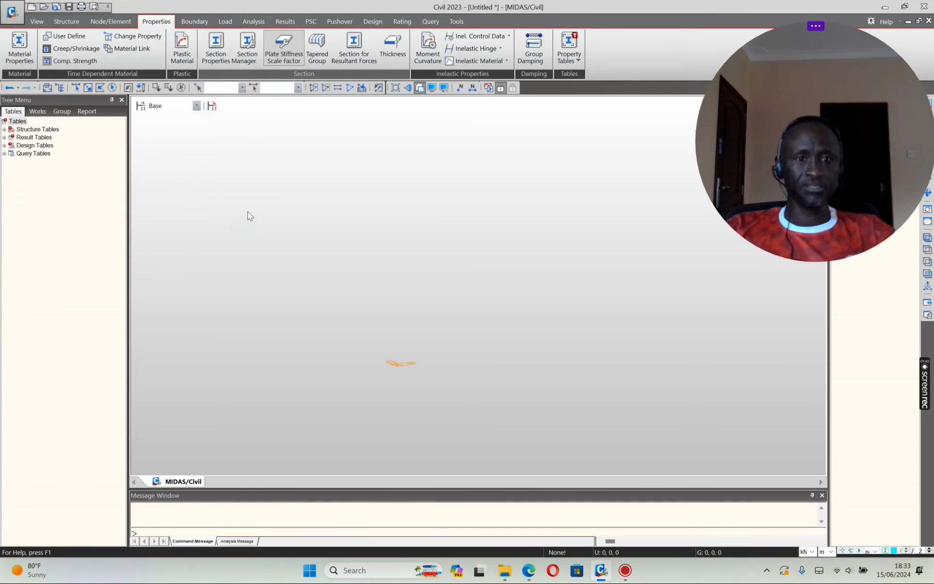
Step: Switch the tree to Works and launch the RC Frame/Box wizard with material C30/37
left_click(37, 111)
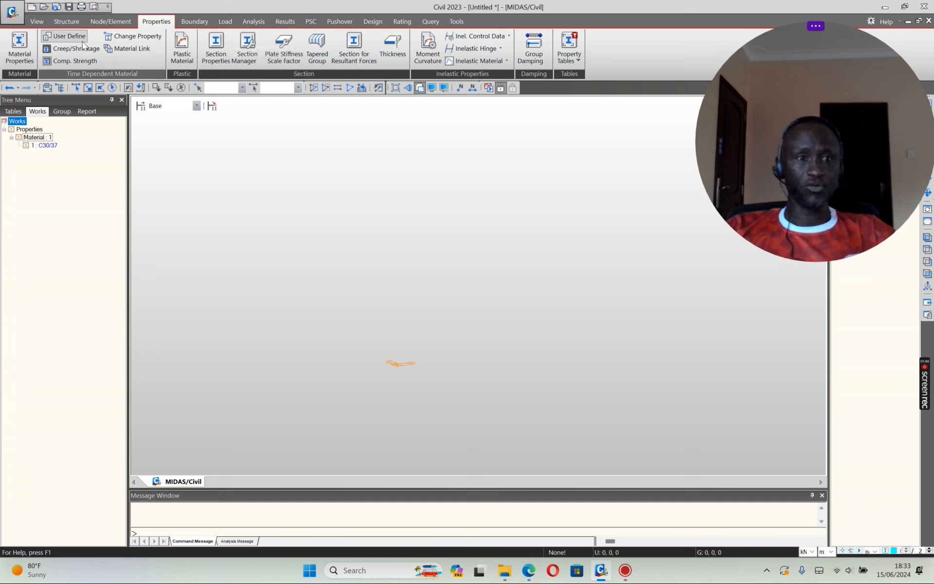
left_click(63, 21)
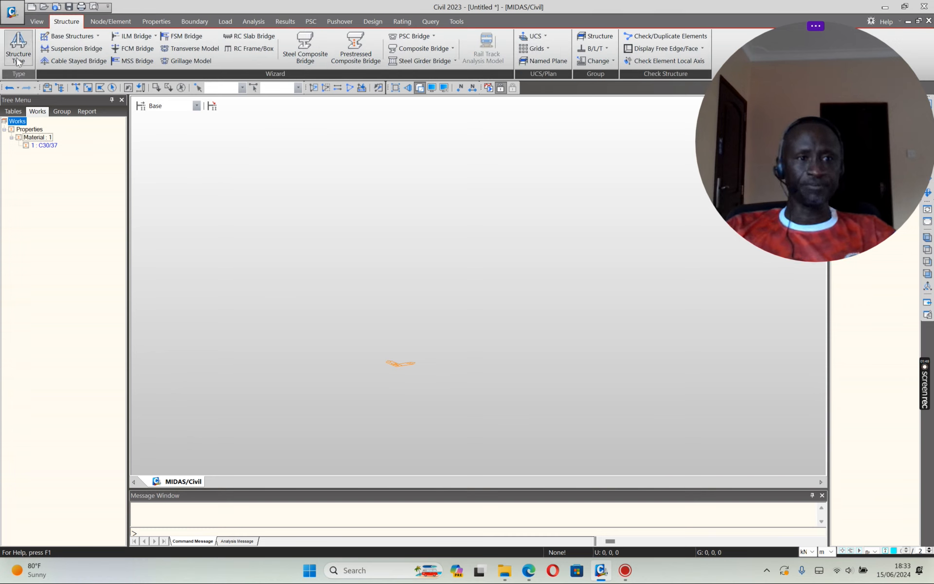
left_click(241, 49)
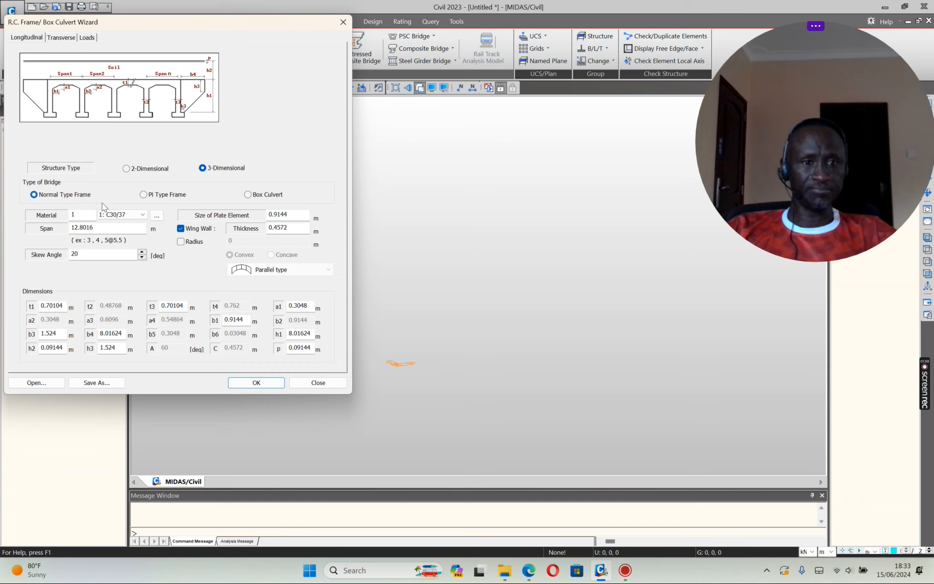
Step: Preview the Pi and Normal frame types, then set the bridge type to Box Culvert
left_click(144, 195)
left_click(33, 195)
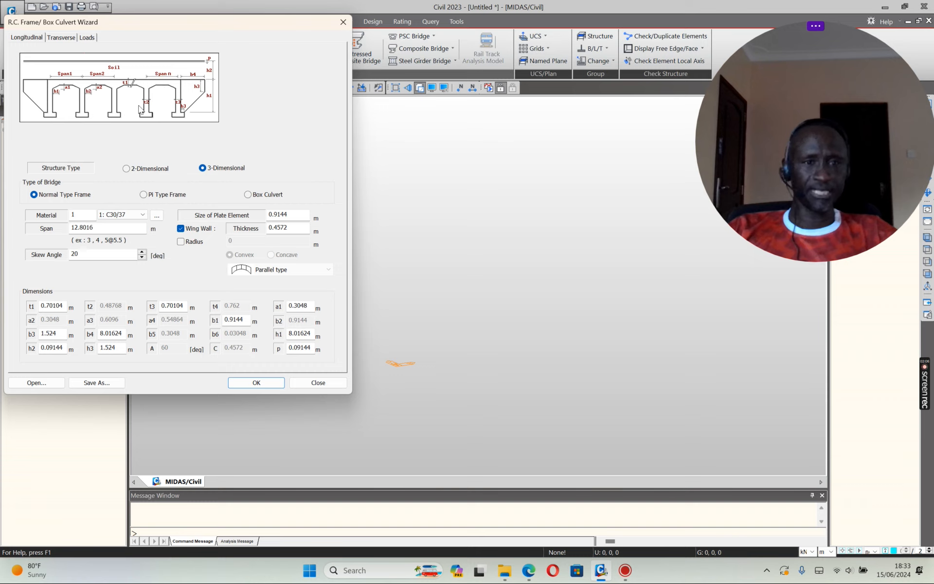
left_click(144, 195)
left_click(35, 194)
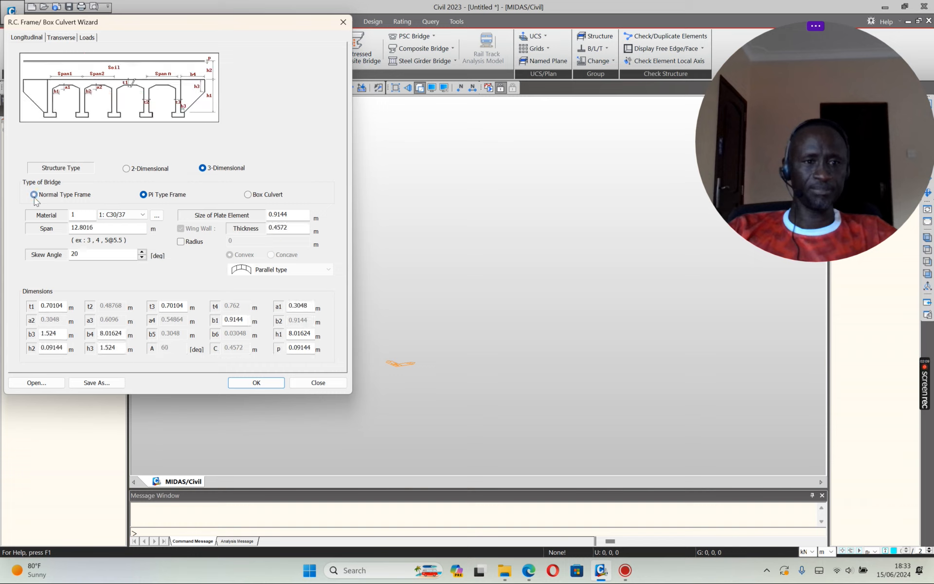
left_click(144, 195)
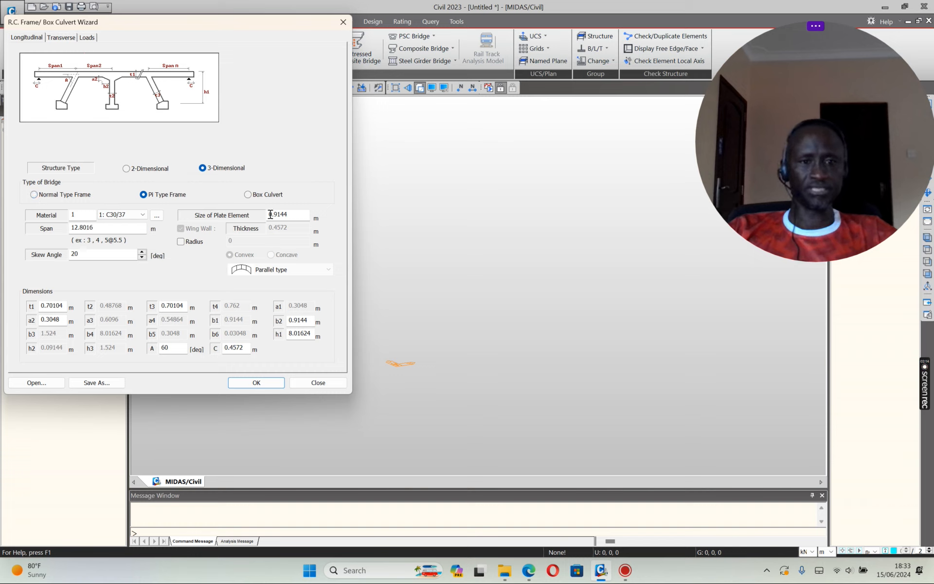
left_click(249, 195)
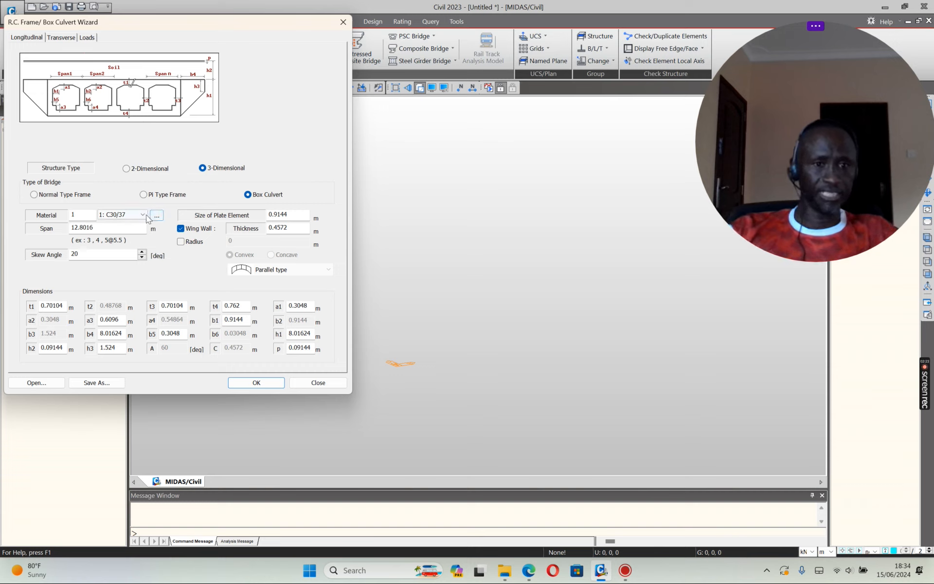
left_click_drag(106, 227, 63, 225)
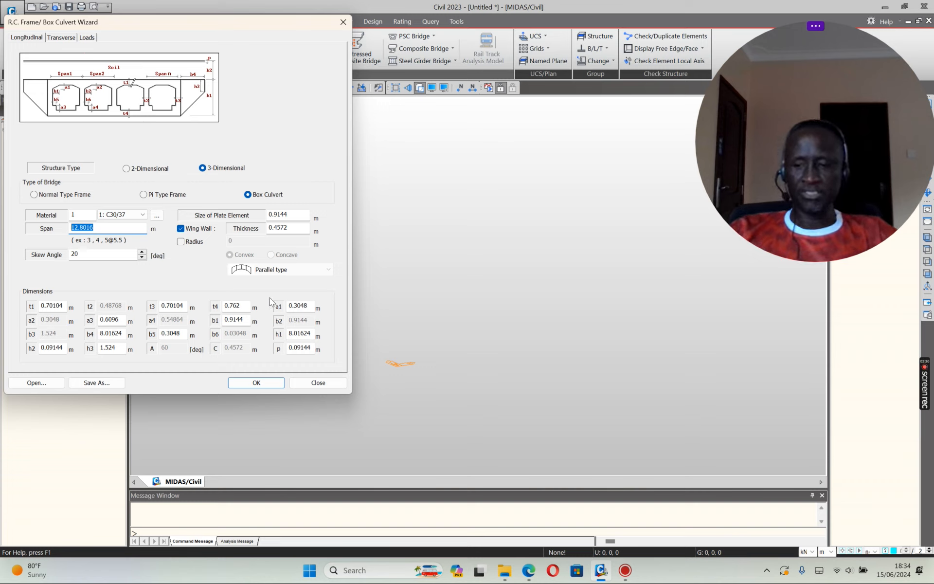
Step: Set the span to 5.5 m, skew angle to 0°, and t1 to 0.5 m
type("5.5")
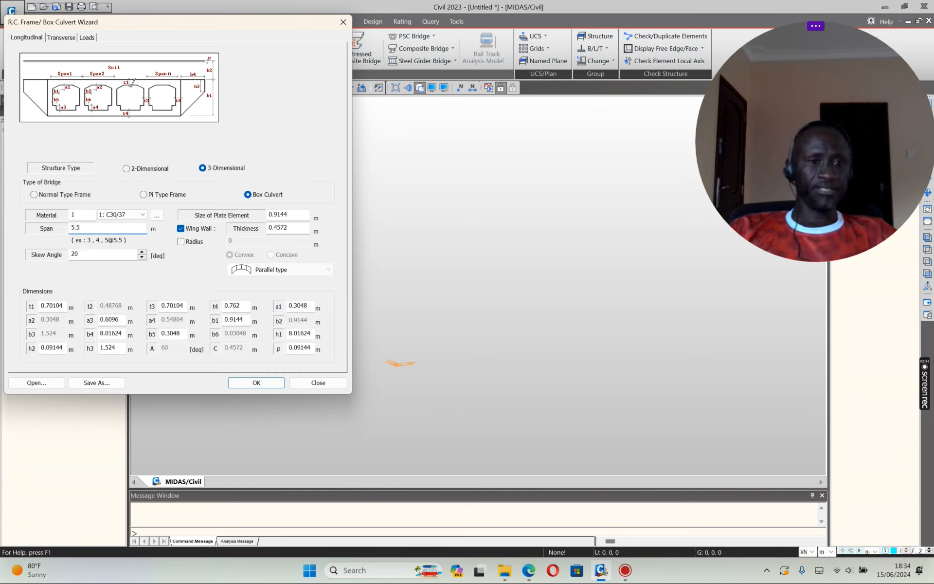
double_click(97, 255)
type("0")
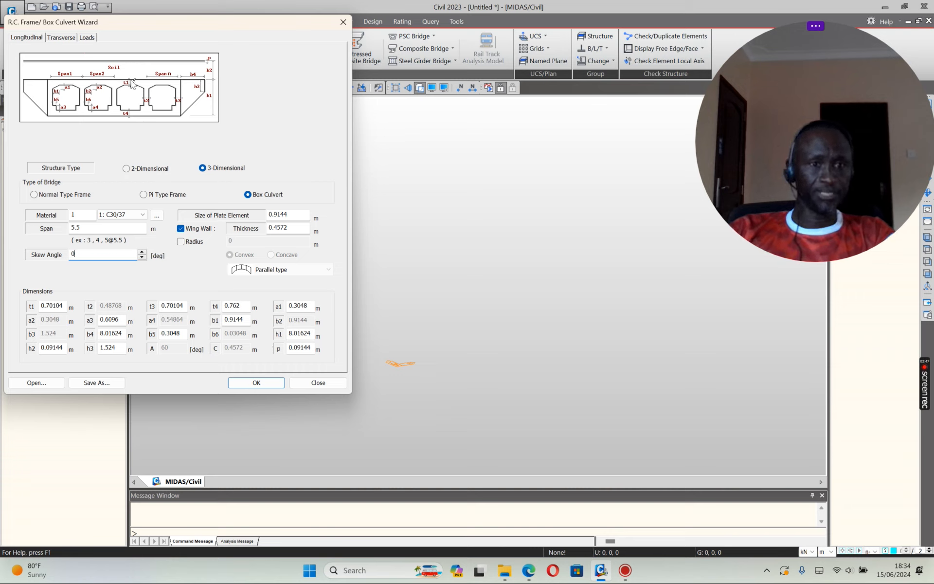
double_click(61, 305)
type("0.")
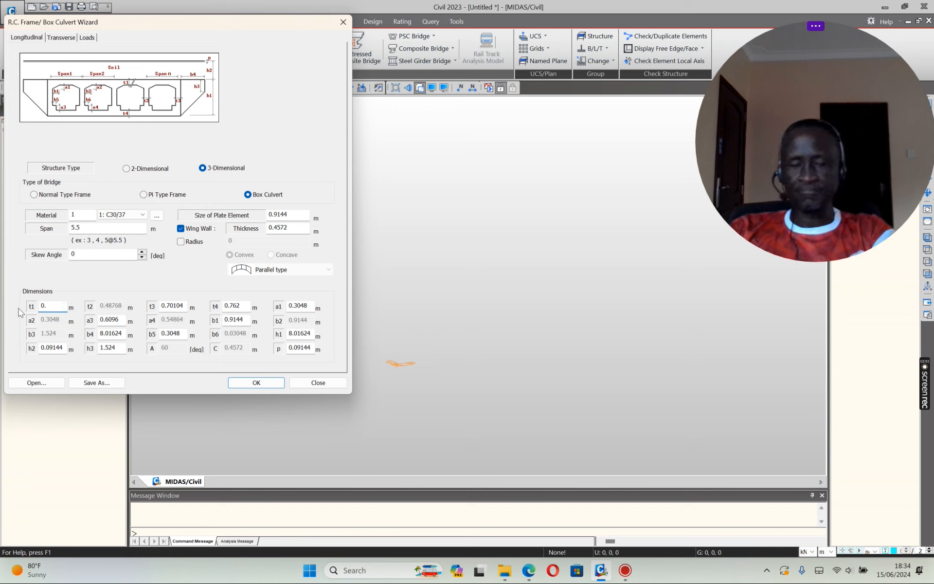
type("5")
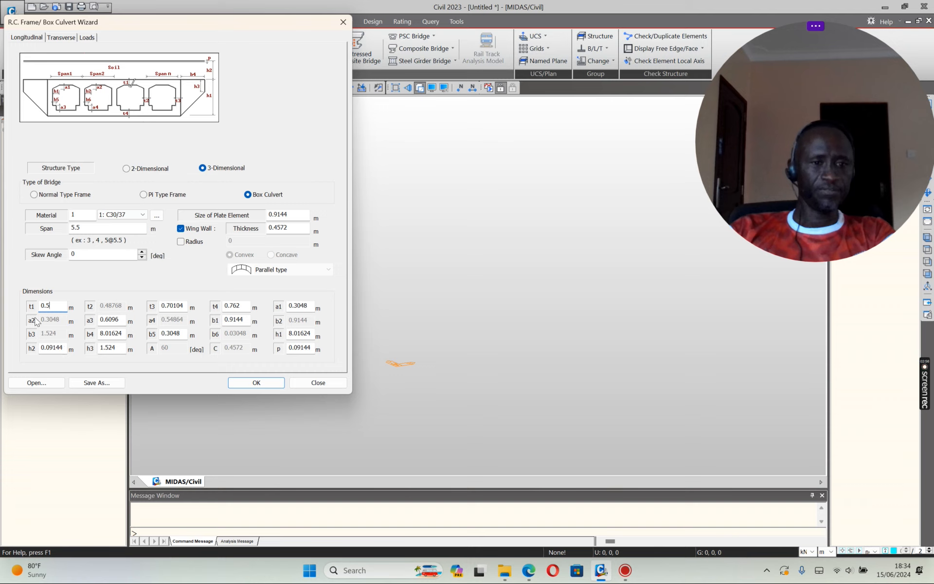
Step: Set the t4 and t3 thicknesses to 0.5 m each
double_click(240, 307)
type("0.5")
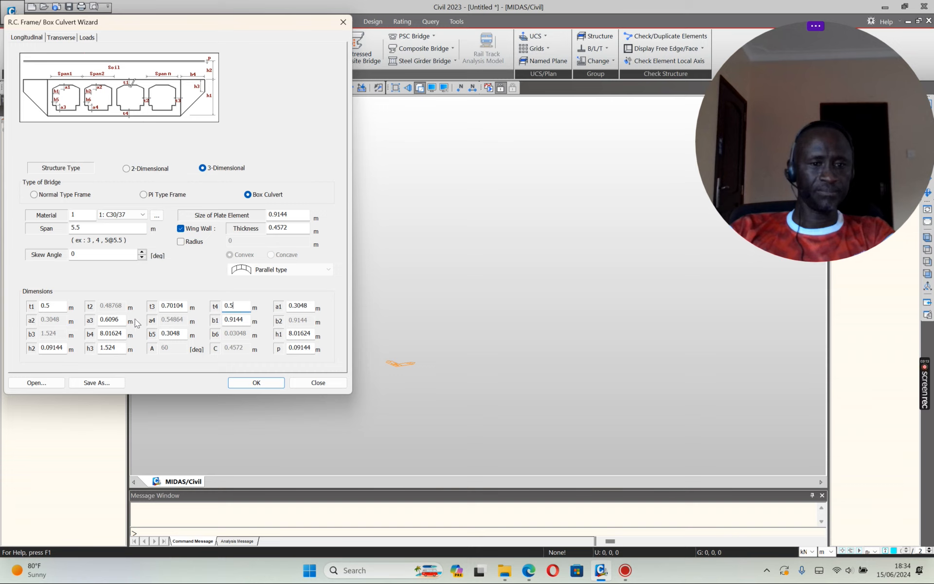
double_click(181, 307)
type("0.5")
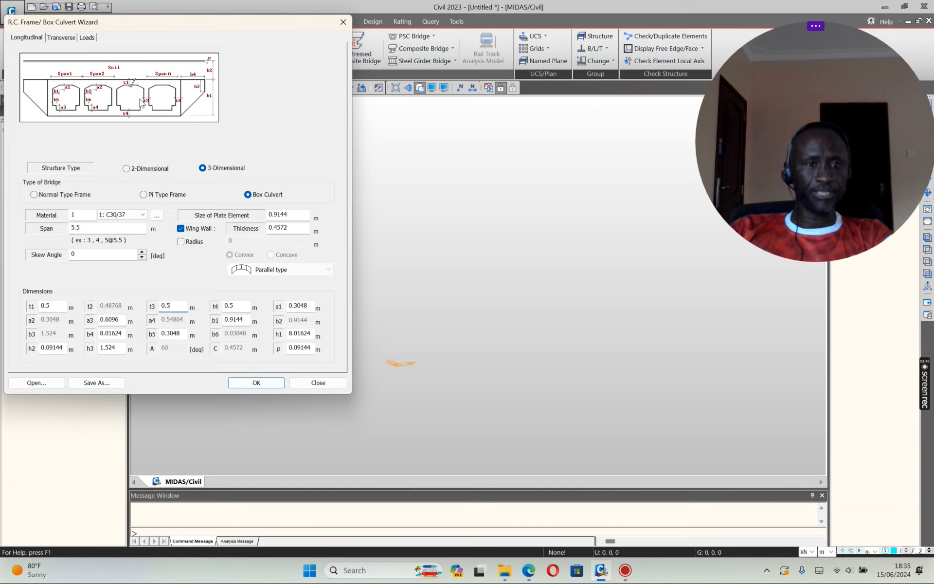
Step: Set a1, b5 and a3 to 0.3 m and h2 to 0.82 m
double_click(314, 306)
type("0")
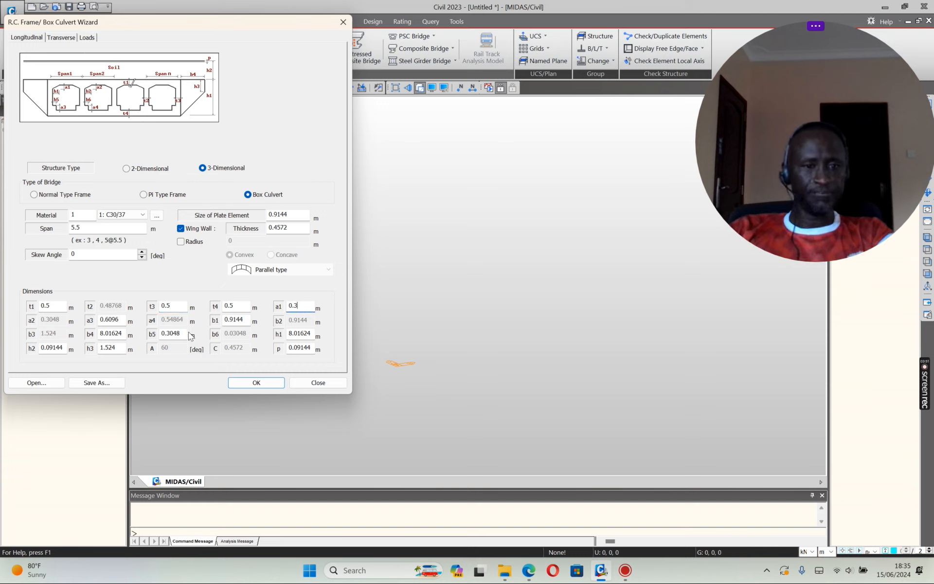
double_click(171, 333)
type("0.3")
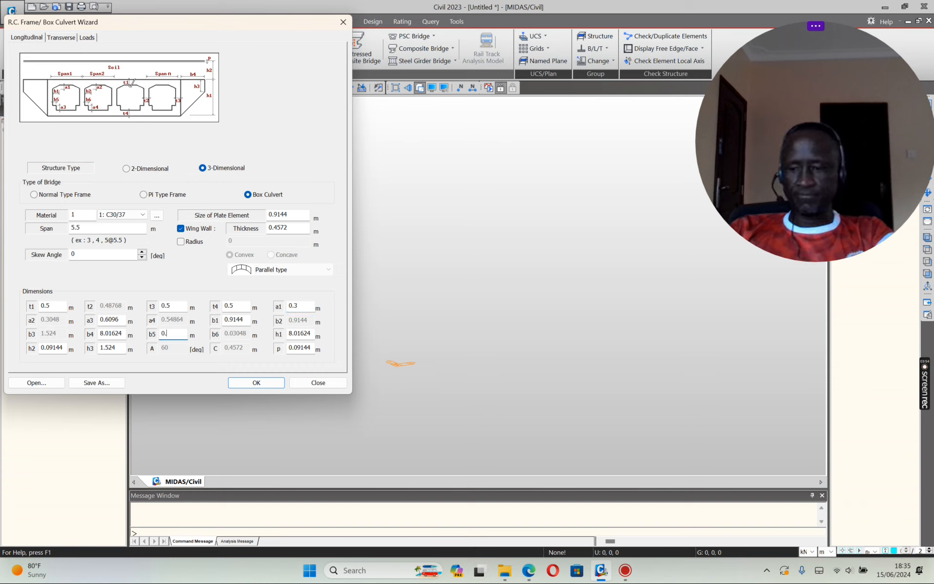
double_click(122, 321)
type("0.3")
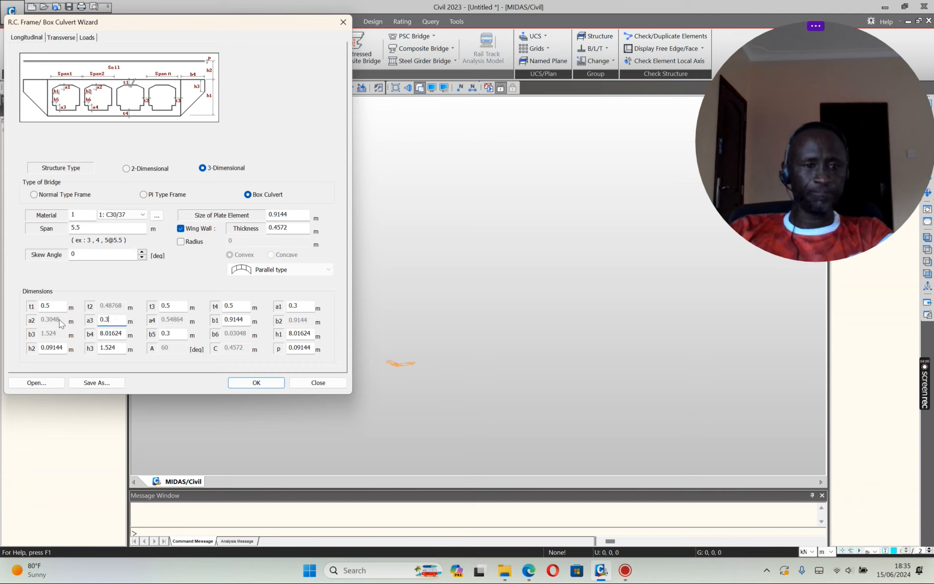
double_click(67, 348)
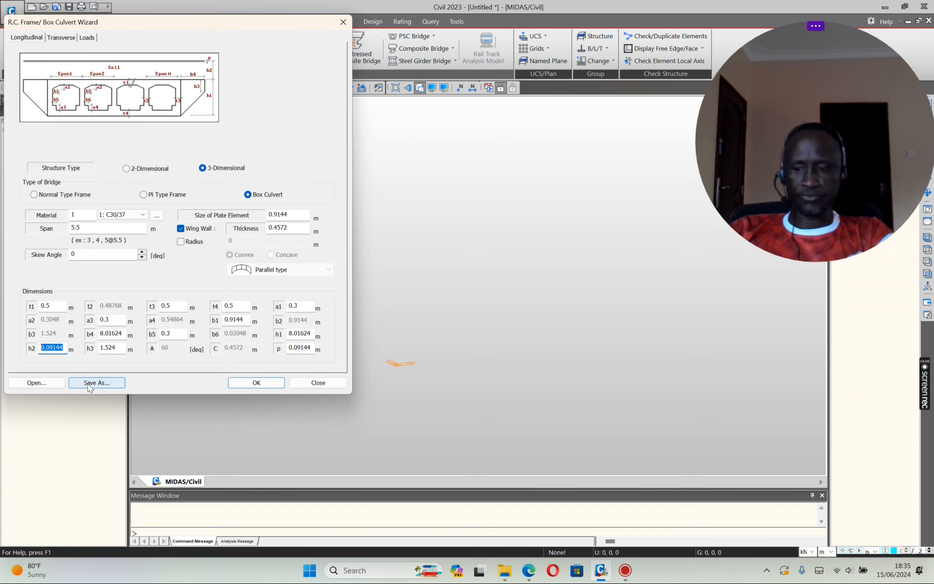
type("1")
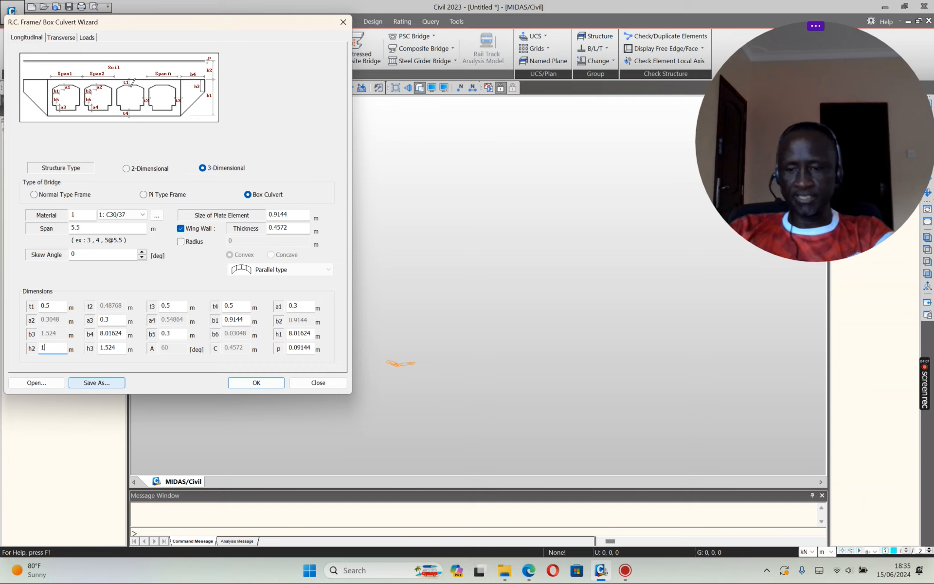
left_click_drag(55, 348, 31, 352)
type("0.82")
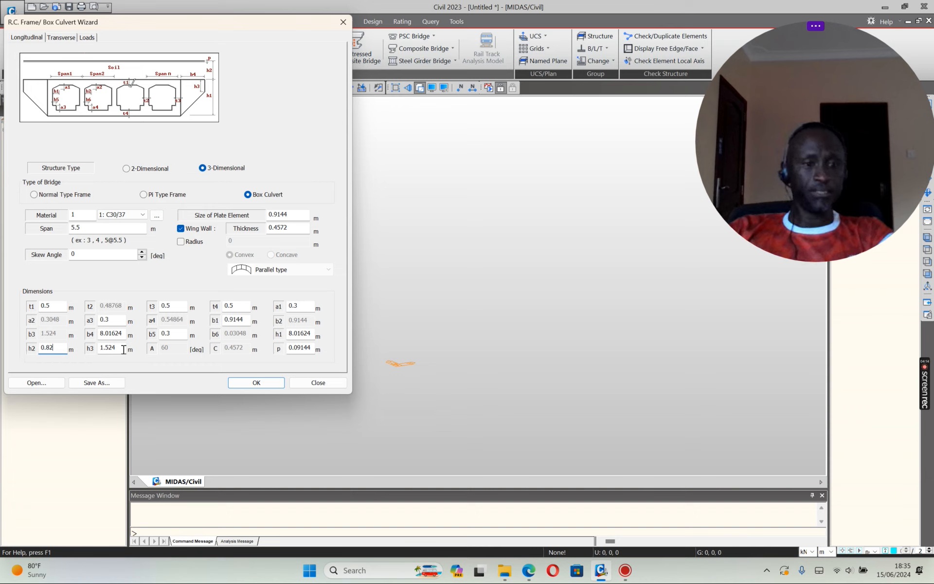
Step: Set h3 to 2 m, h1 to 5.5 m, p to 0.3 m, b4 to 5 m, b1 to 0.3 m
left_click_drag(124, 349, 81, 354)
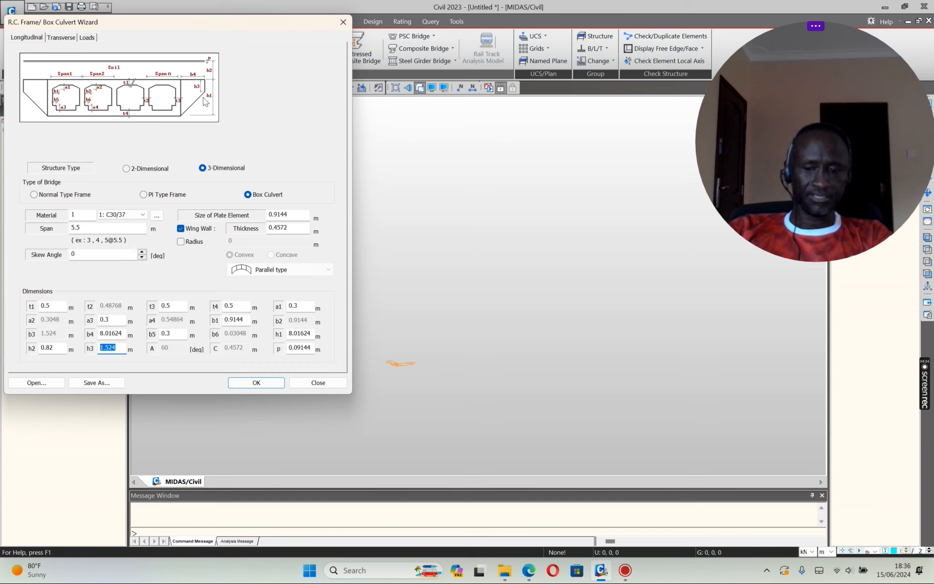
type("1")
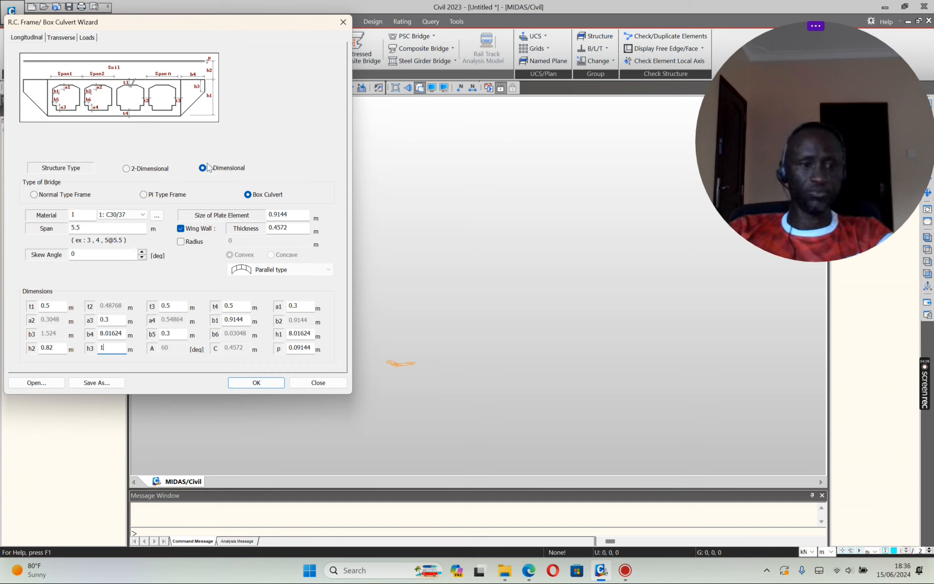
double_click(105, 346)
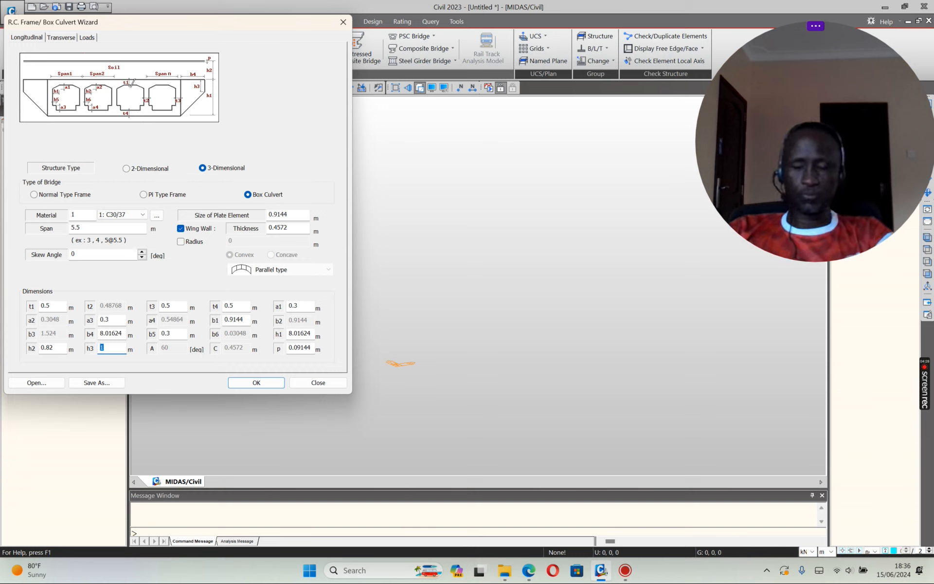
type("2")
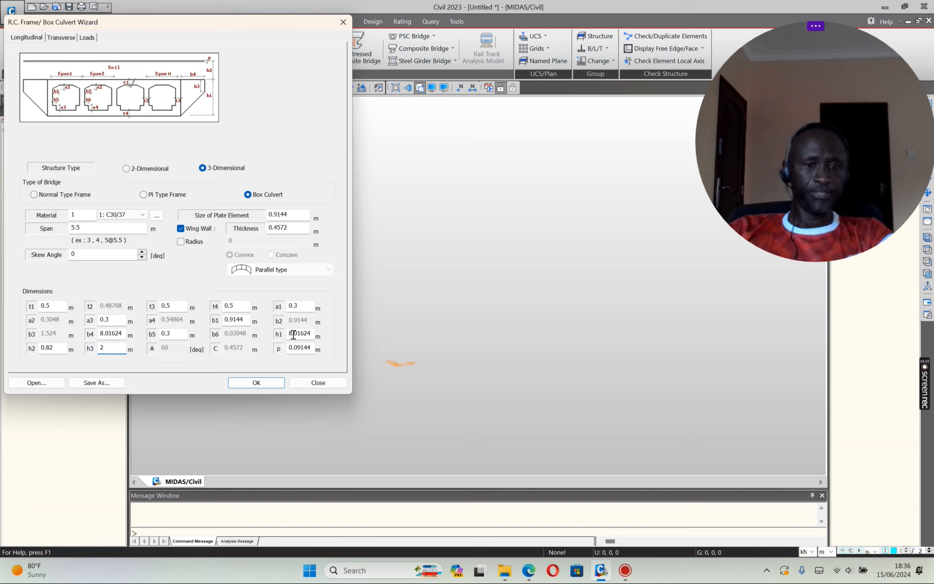
left_click_drag(290, 335, 319, 339)
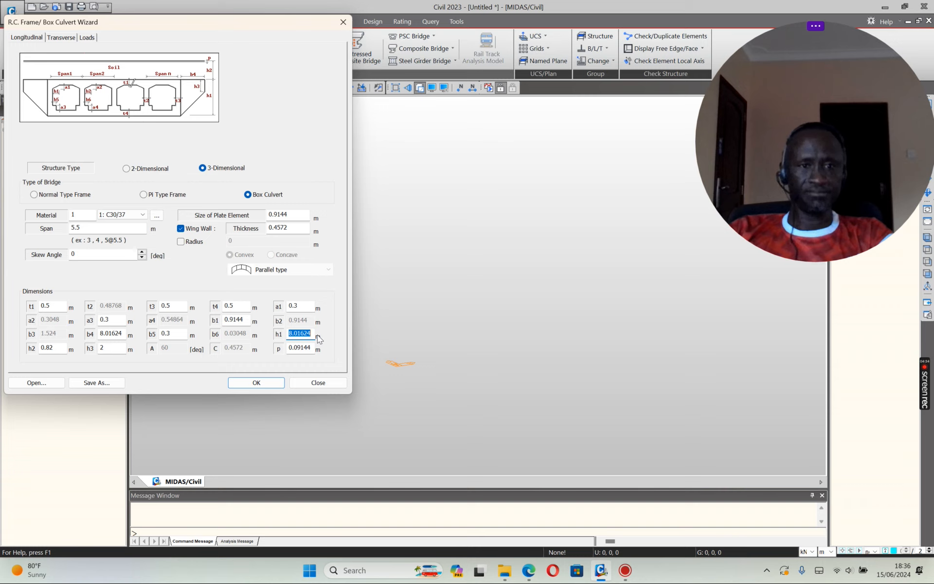
type("5.5")
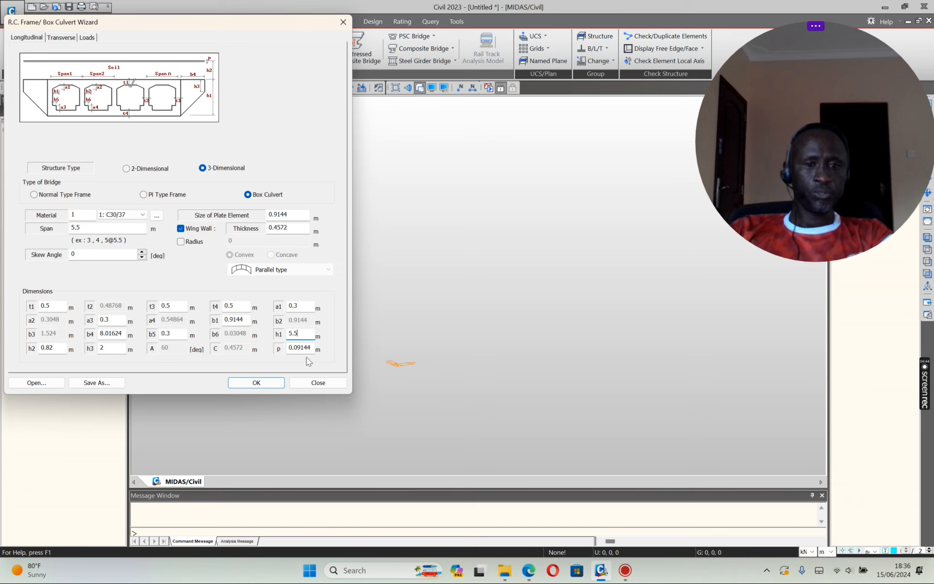
double_click(290, 348)
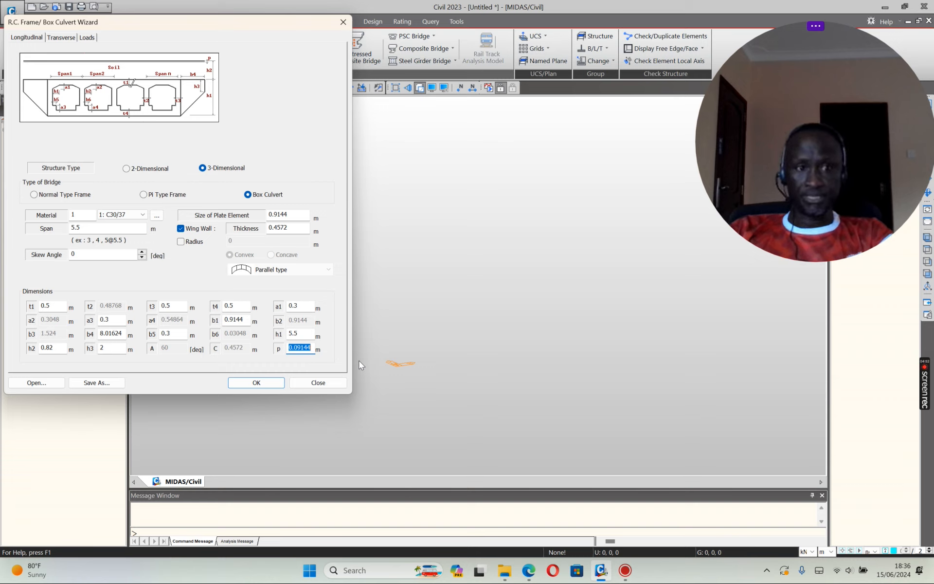
type("0.")
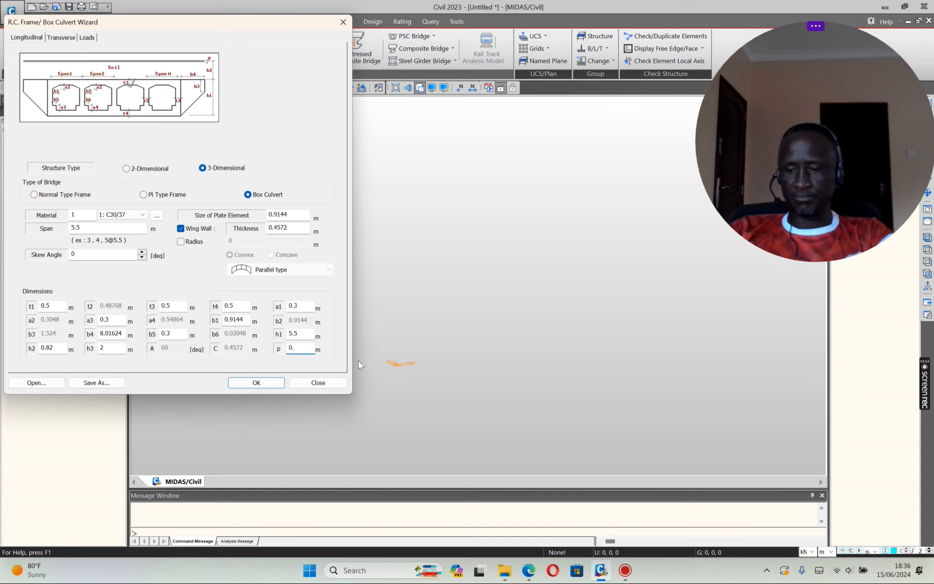
type("3")
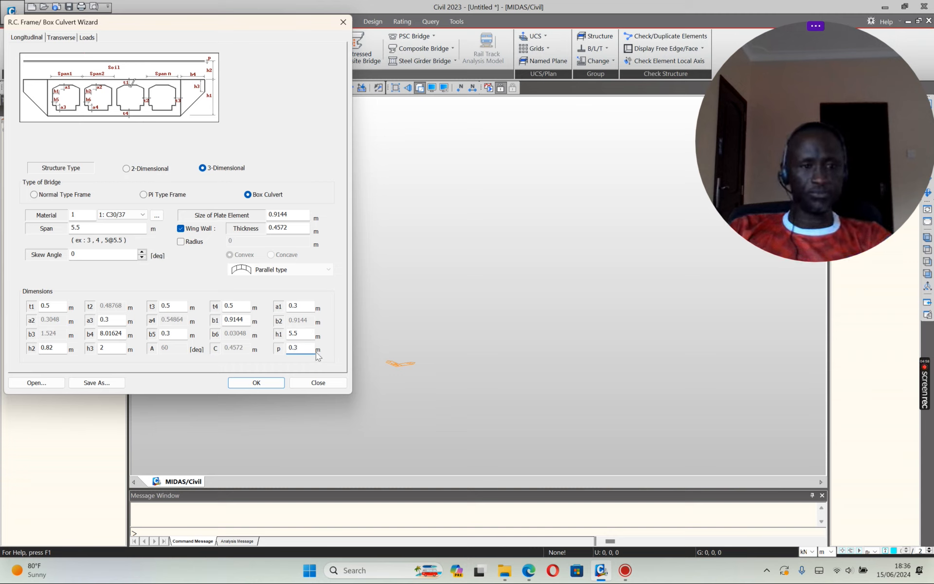
double_click(100, 335)
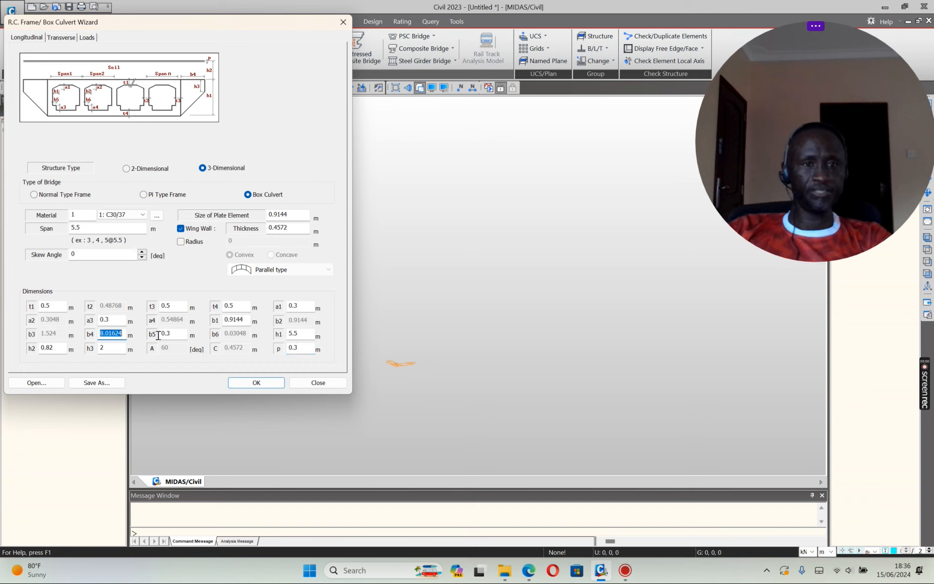
type("5")
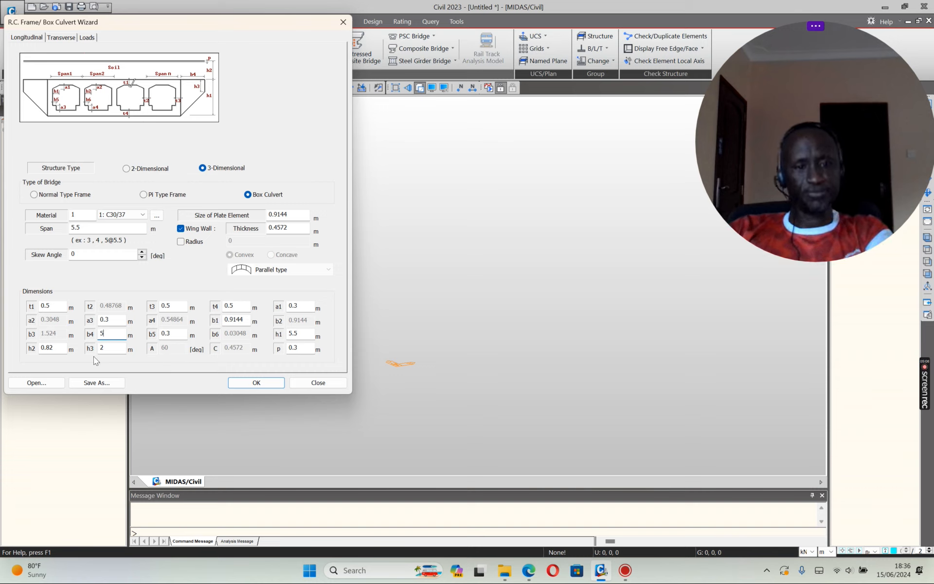
double_click(227, 321)
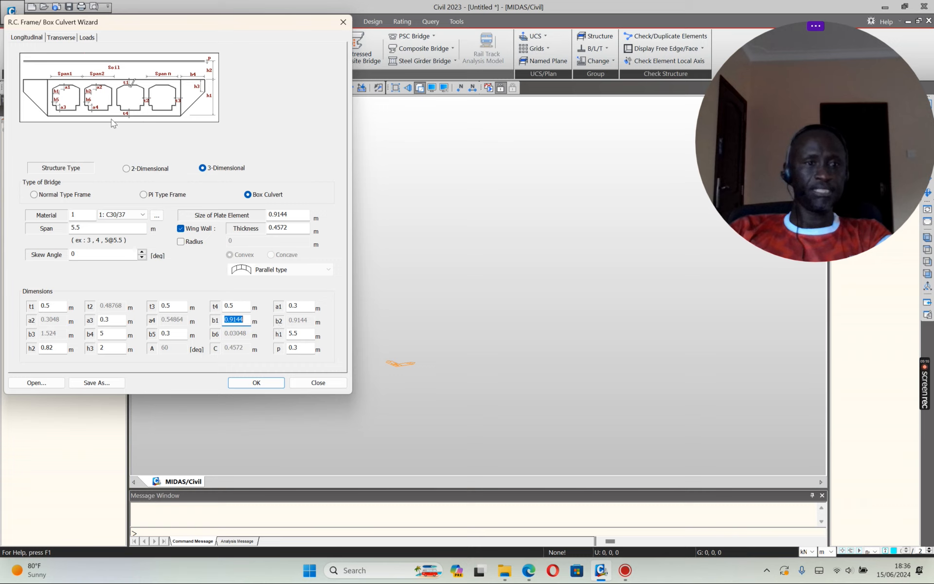
type("0.3")
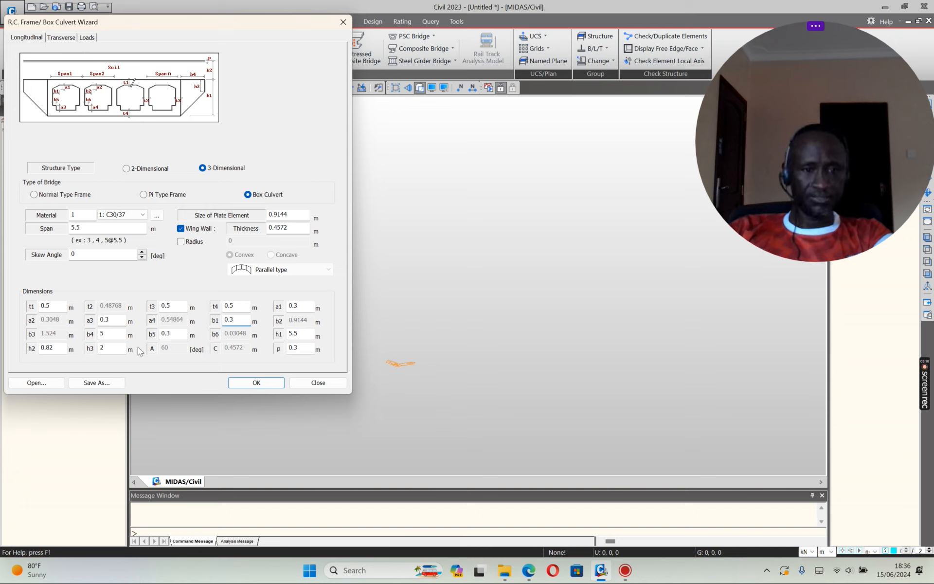
Step: On the Transverse tab keep Type1 and set the b5 width to 18 m
left_click(62, 37)
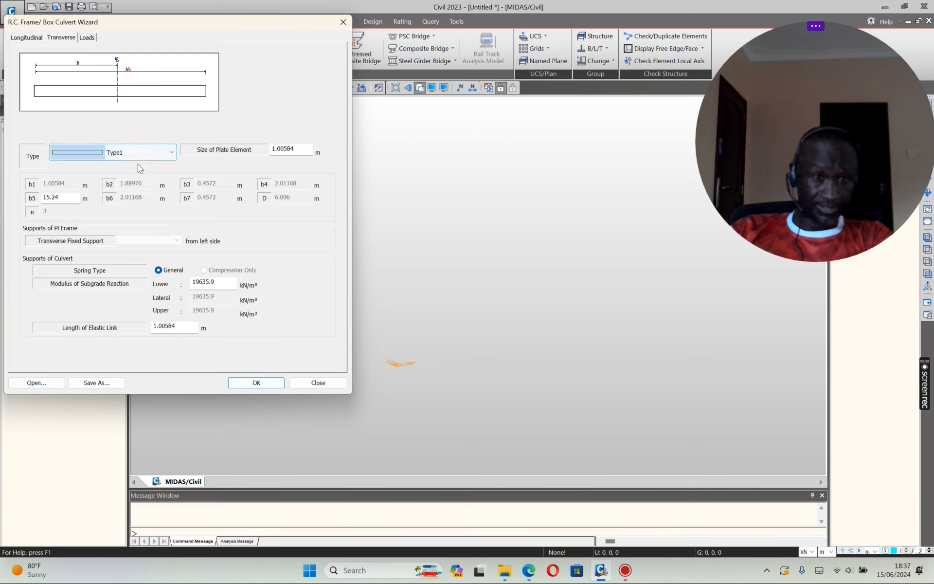
left_click(171, 152)
left_click(171, 153)
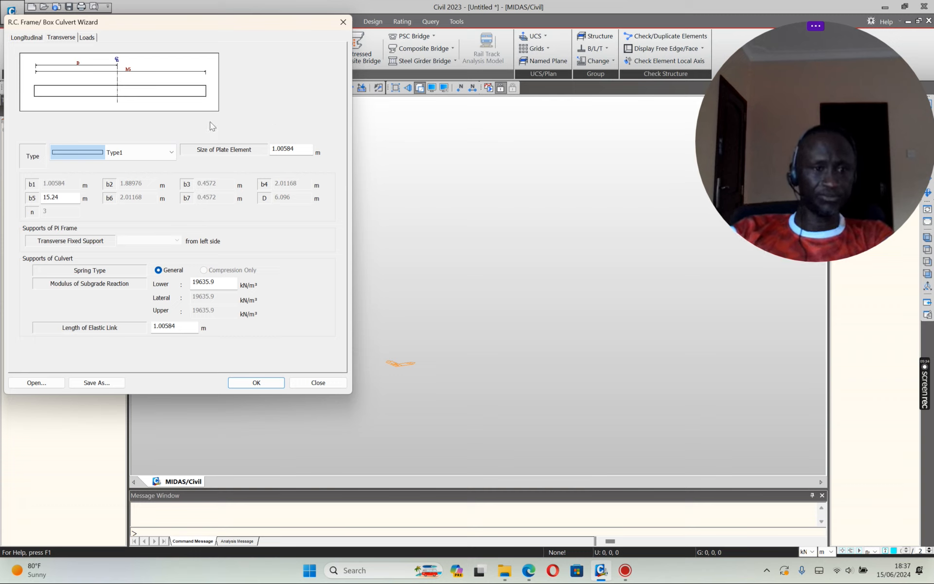
left_click_drag(66, 197, 33, 197)
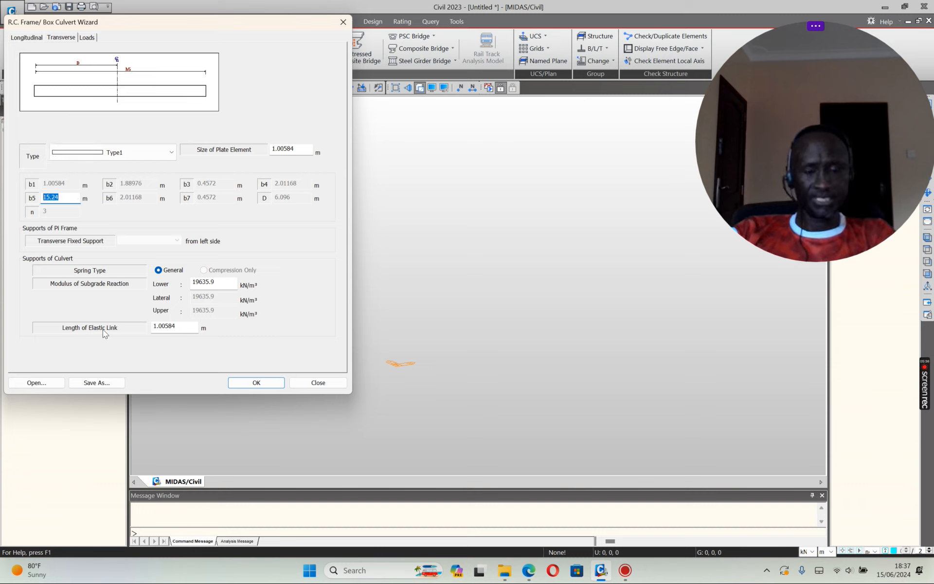
type("18")
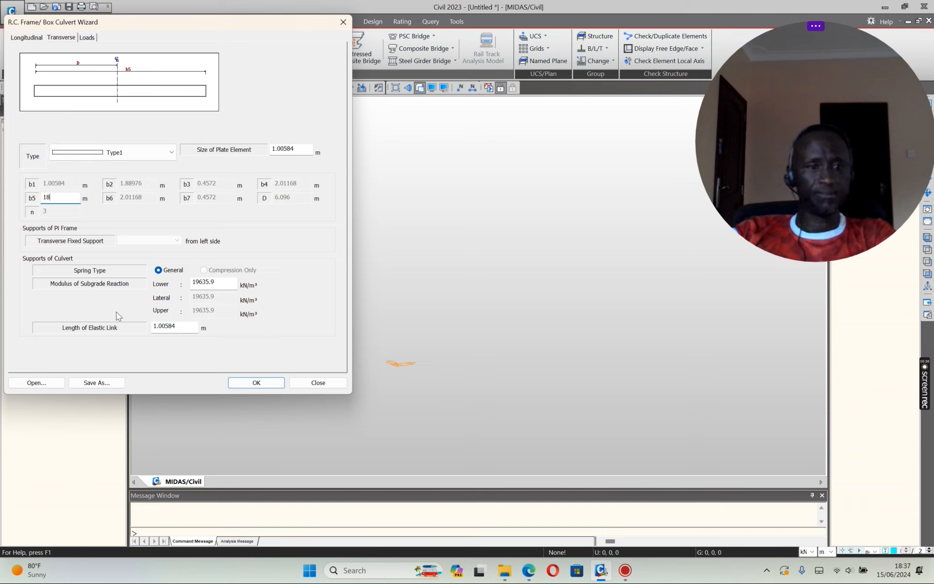
Step: Set the lower subgrade modulus to 15000 kN/m³ and start saving the wizard settings
left_click(224, 282)
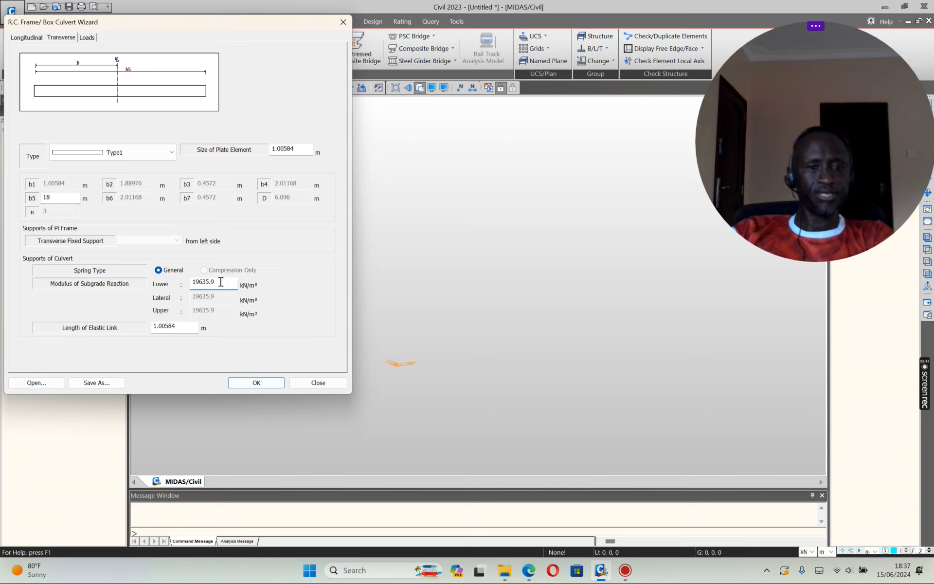
left_click_drag(209, 282, 177, 300)
type("15000")
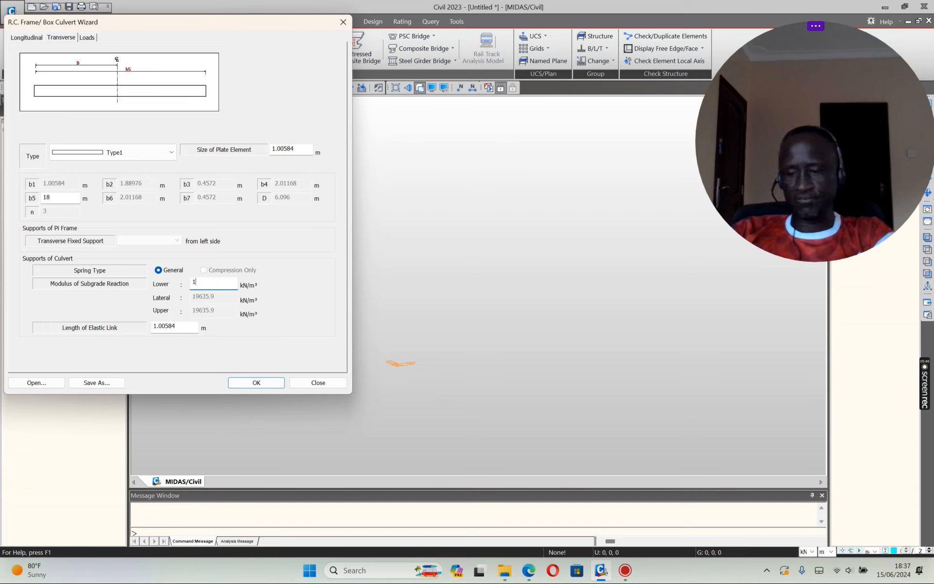
left_click(185, 329)
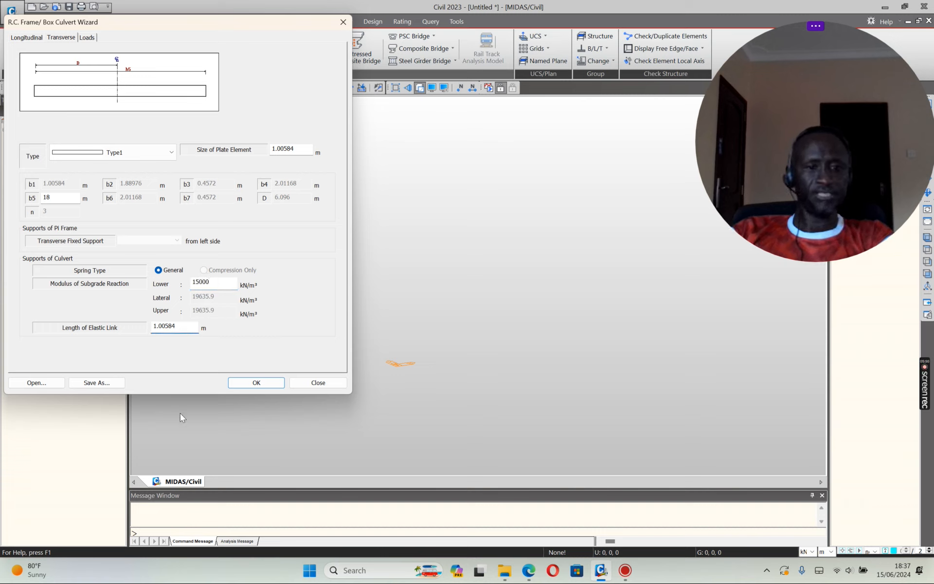
left_click(94, 383)
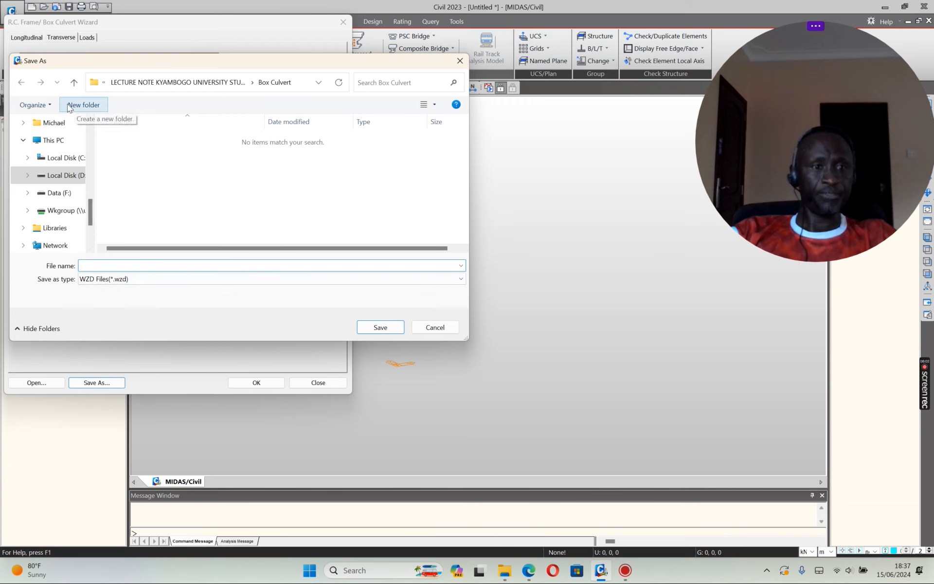
Step: Create and open a new Demonstration folder inside the Box Culvert folder
left_click(76, 82)
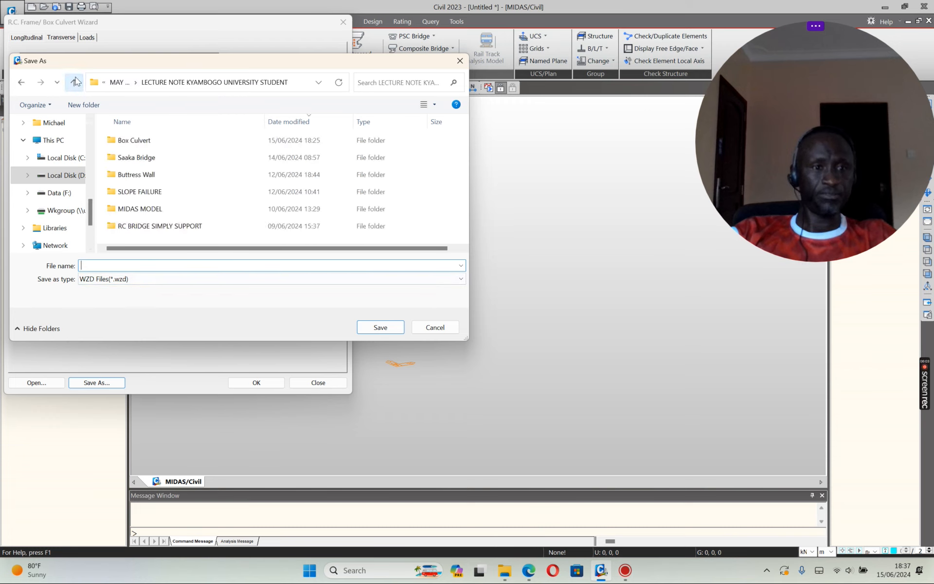
double_click(135, 141)
left_click(82, 105)
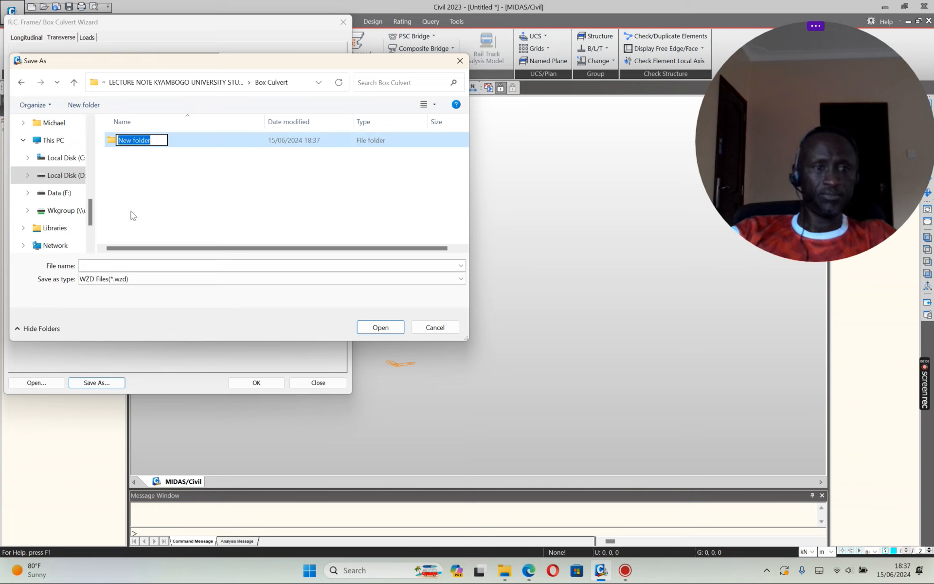
type("Dempo")
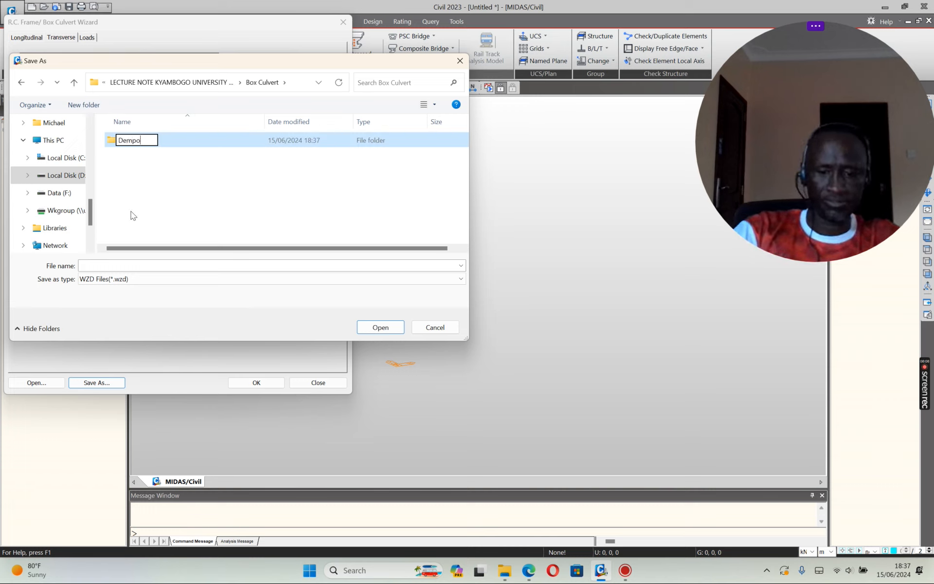
key("BackSpace")
key("BackSpace")
type("onstration")
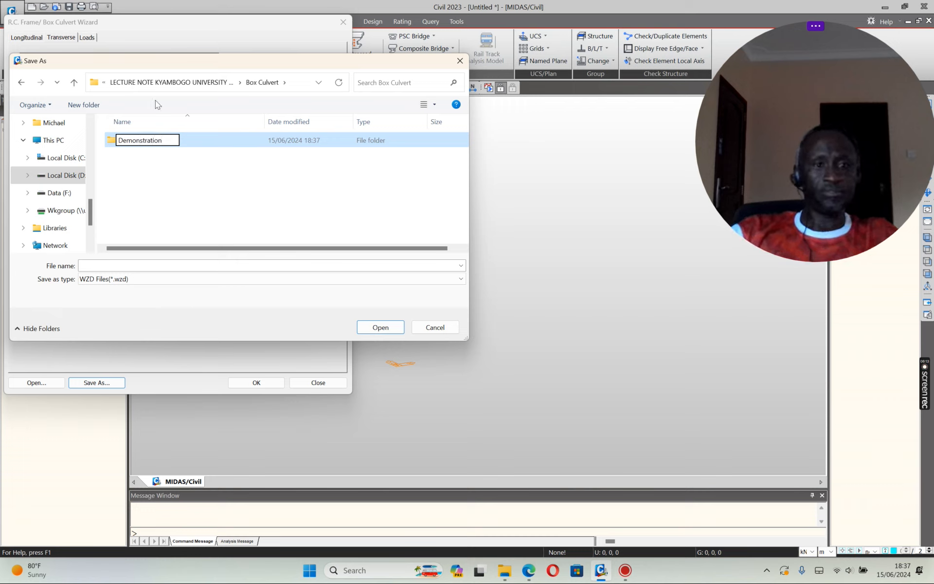
double_click(192, 136)
Step: Save the wizard settings as '5X4 BC' in the Demonstration folder
left_click(141, 265)
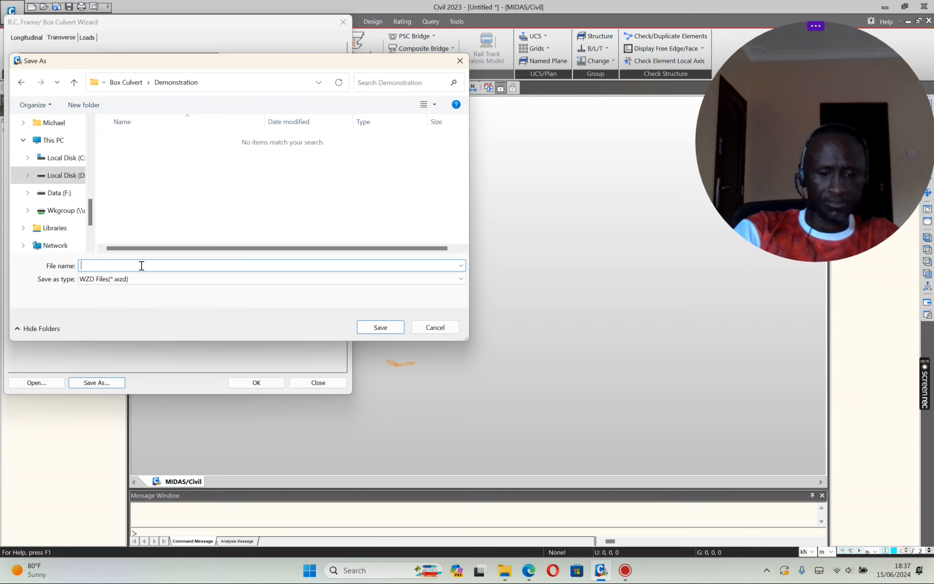
type("5X4 BC")
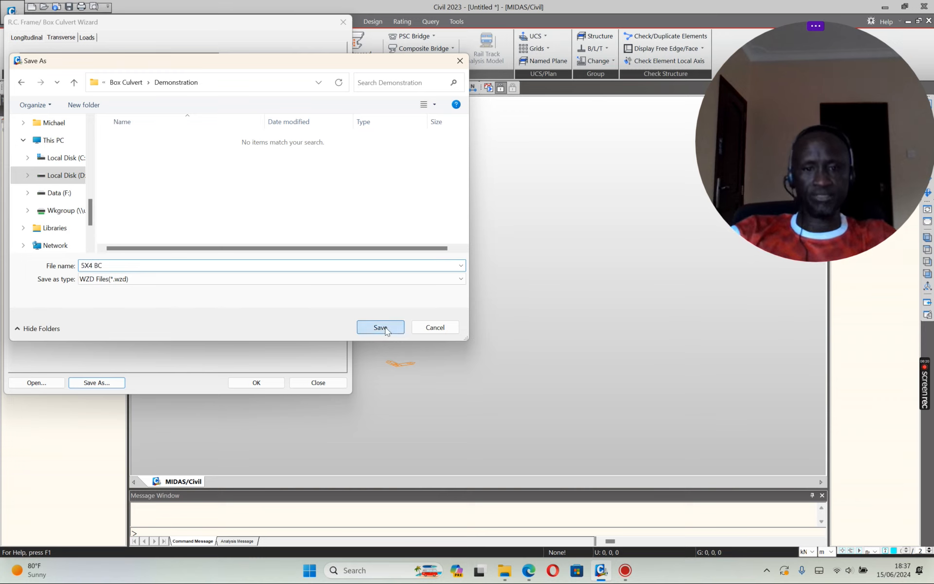
left_click(385, 329)
left_click(88, 38)
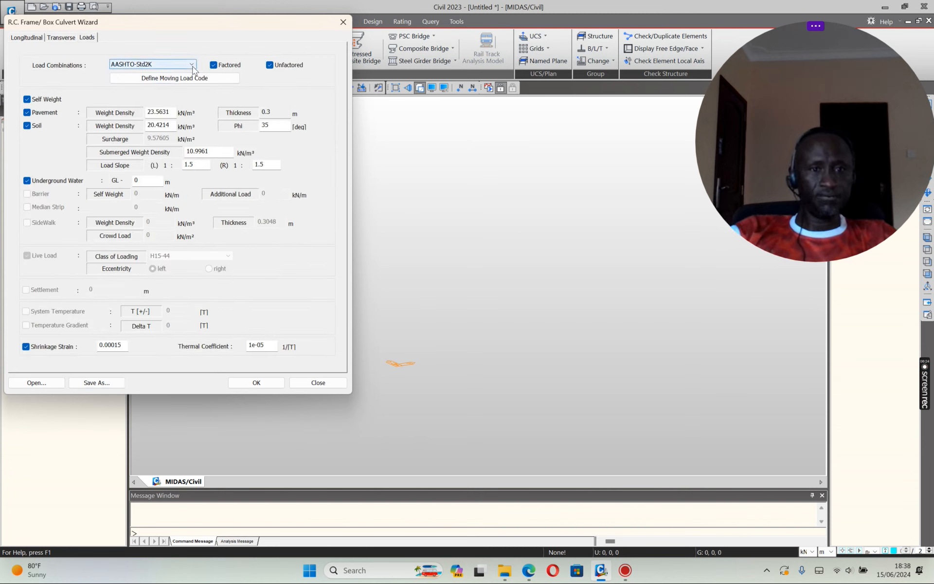
Step: Select EUROCODE as the culvert's moving load code
left_click(208, 79)
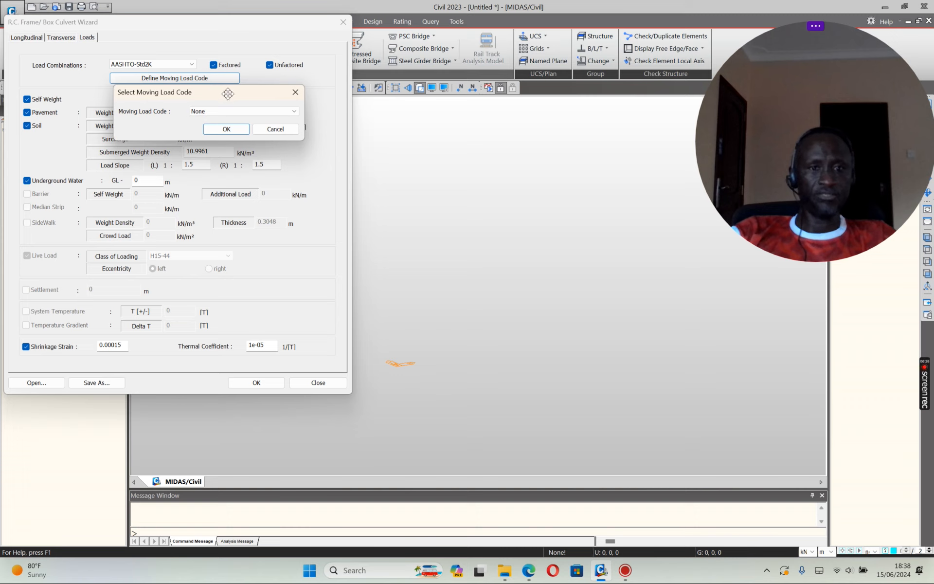
left_click(232, 111)
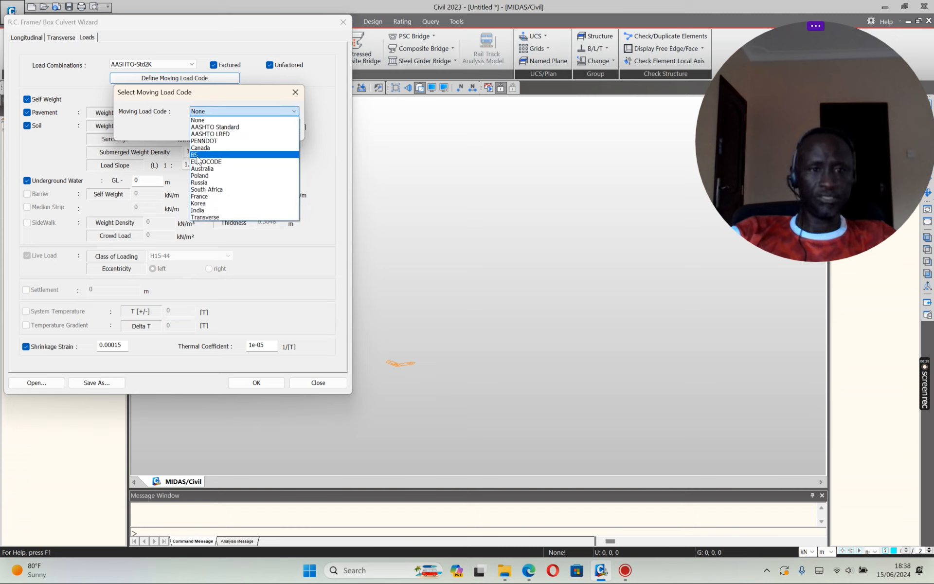
left_click(229, 162)
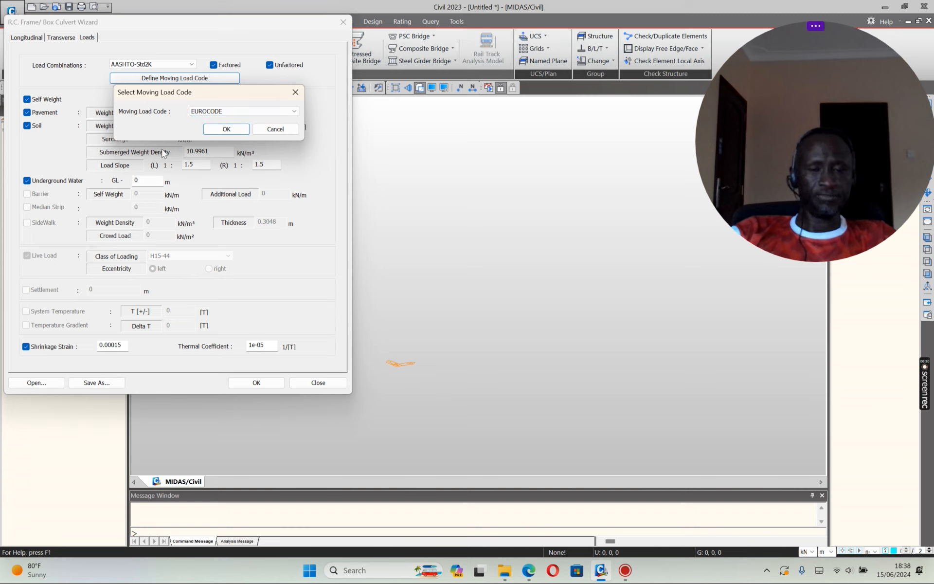
left_click(225, 130)
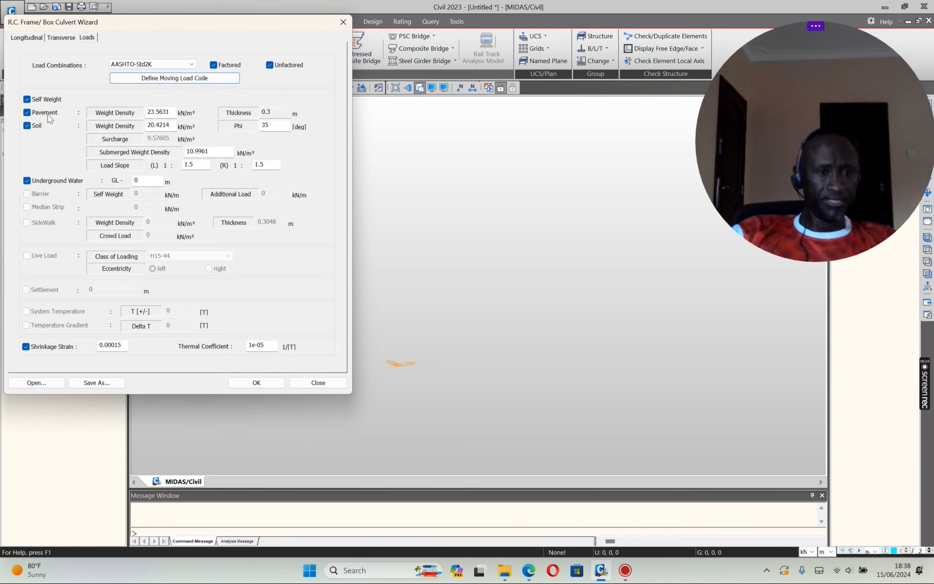
Step: Enter pavement density 23, soil density 20, submerged density 10 kN/m³ and soil Phi 30°
double_click(149, 115)
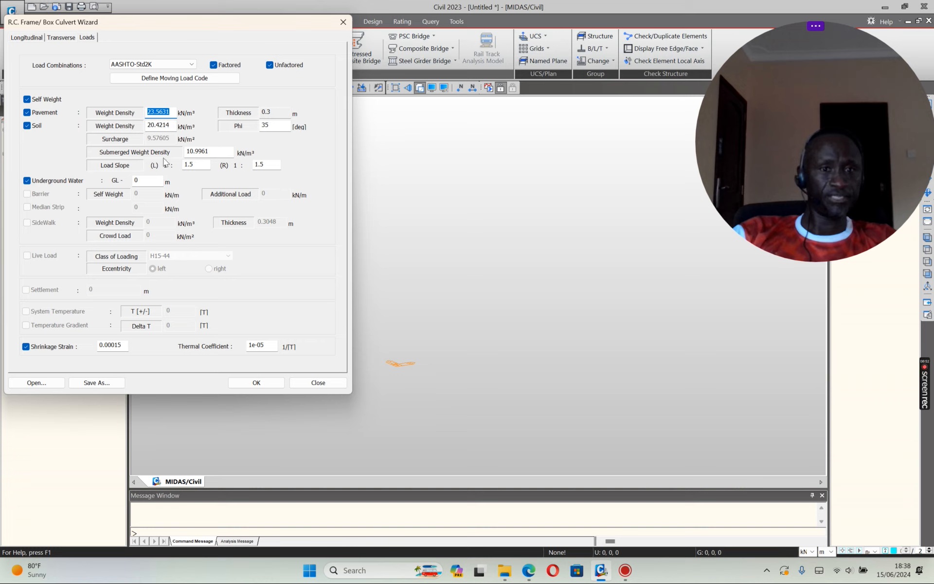
type("23")
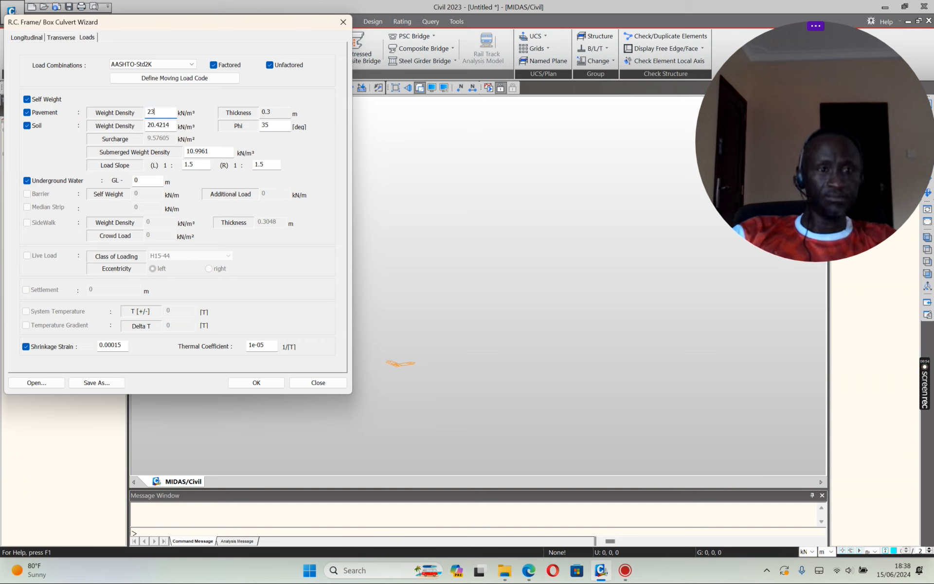
double_click(151, 125)
type("20")
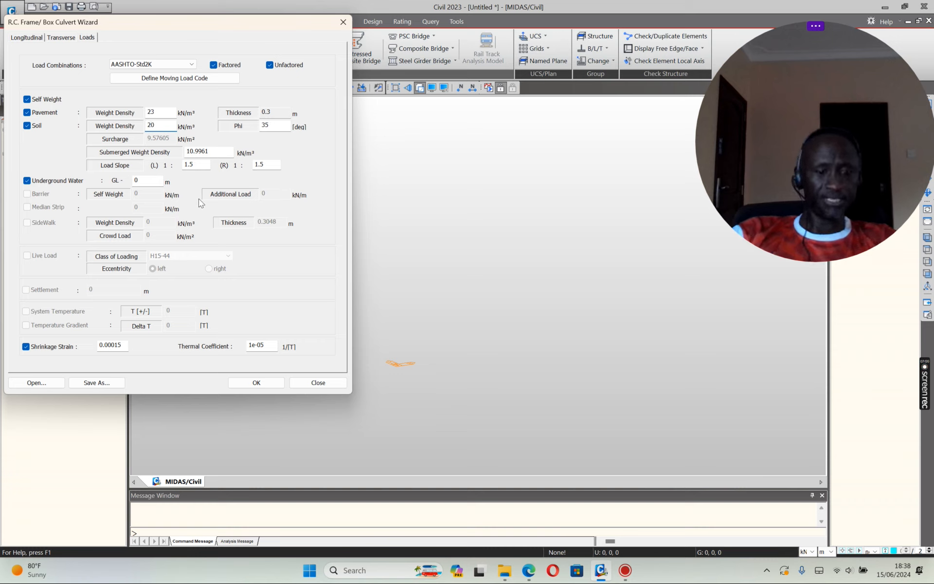
double_click(209, 152)
type("1")
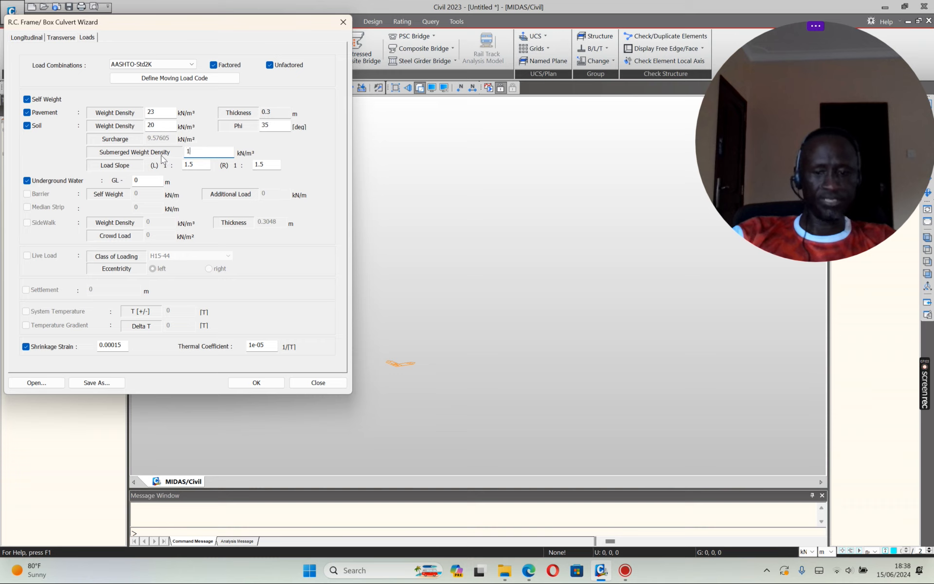
type("0")
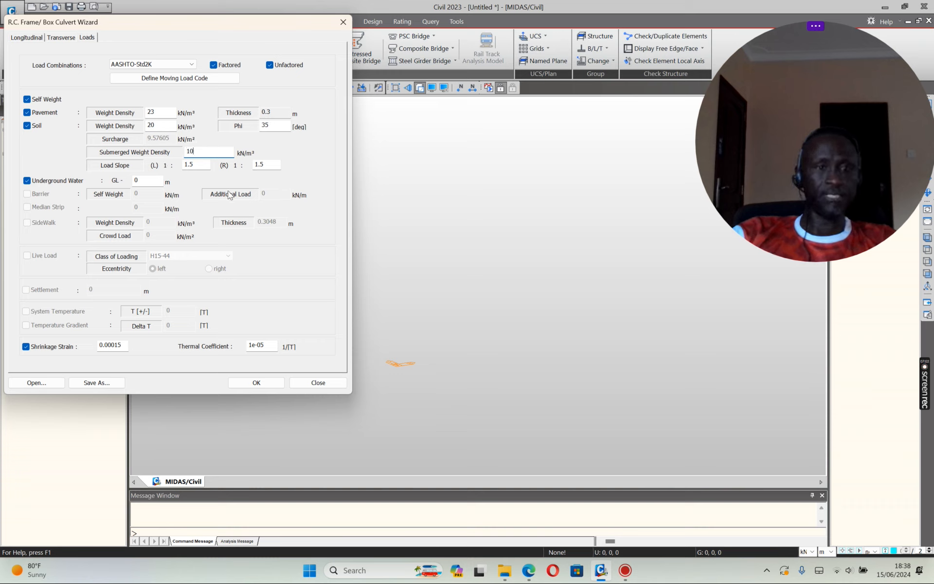
double_click(271, 125)
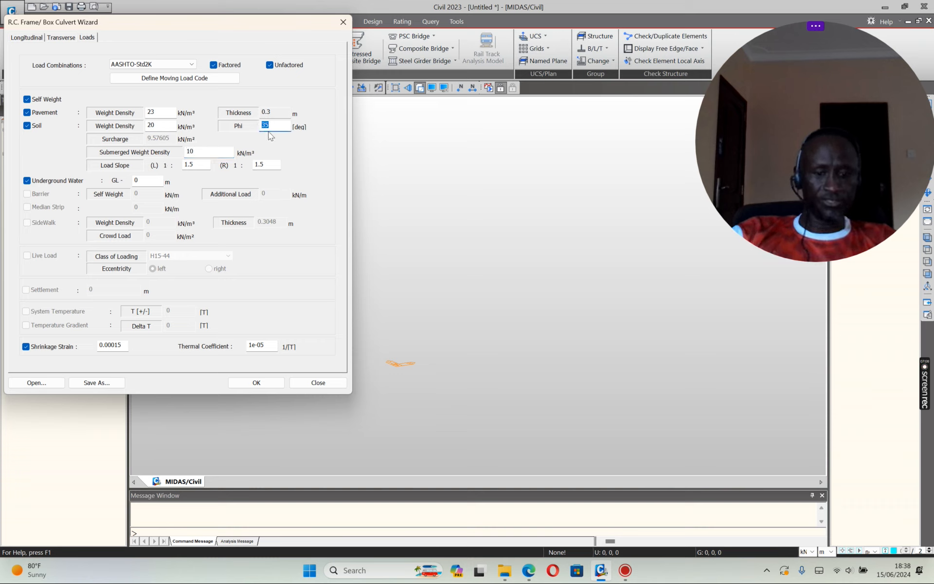
type("3")
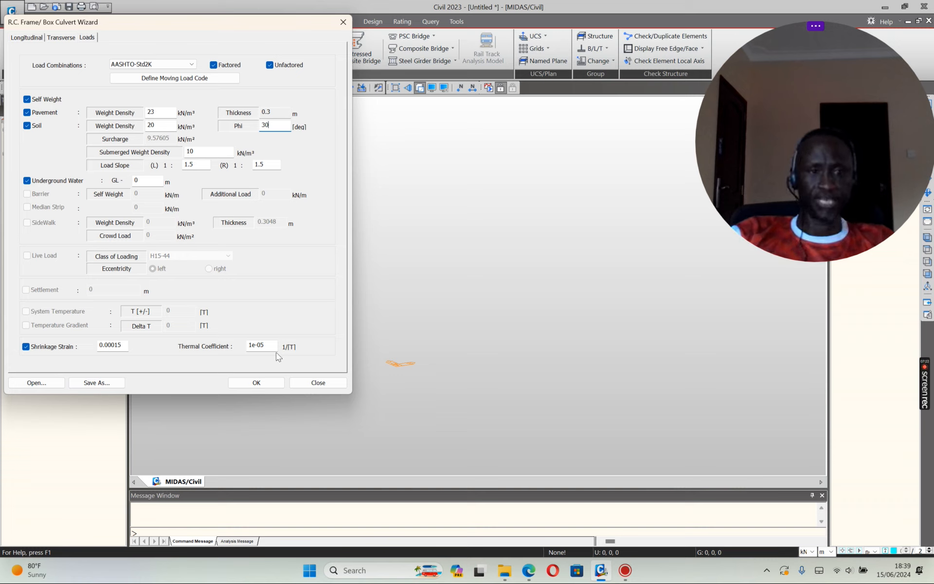
Step: Overwrite 5X4 BC.wzd with the updated wizard settings
left_click(97, 382)
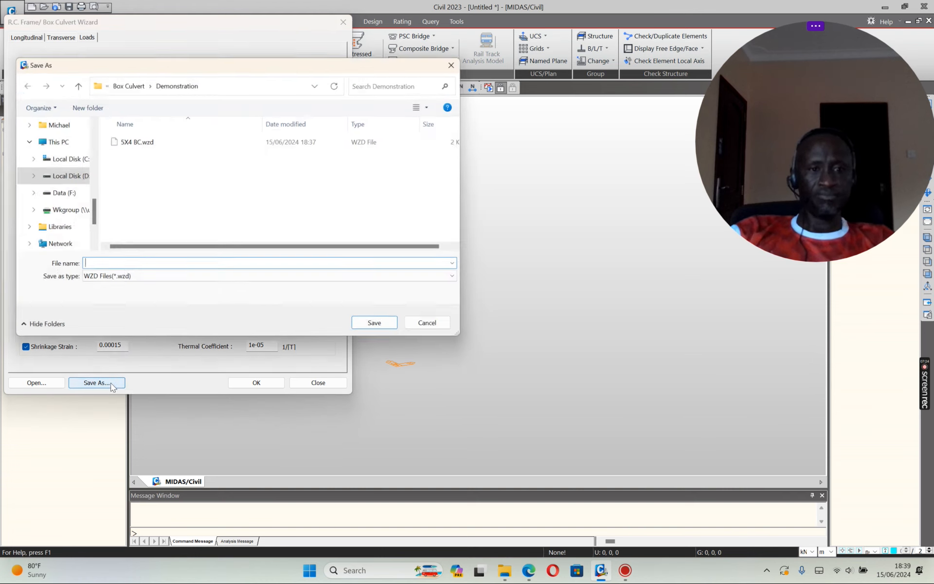
left_click(139, 142)
left_click(380, 327)
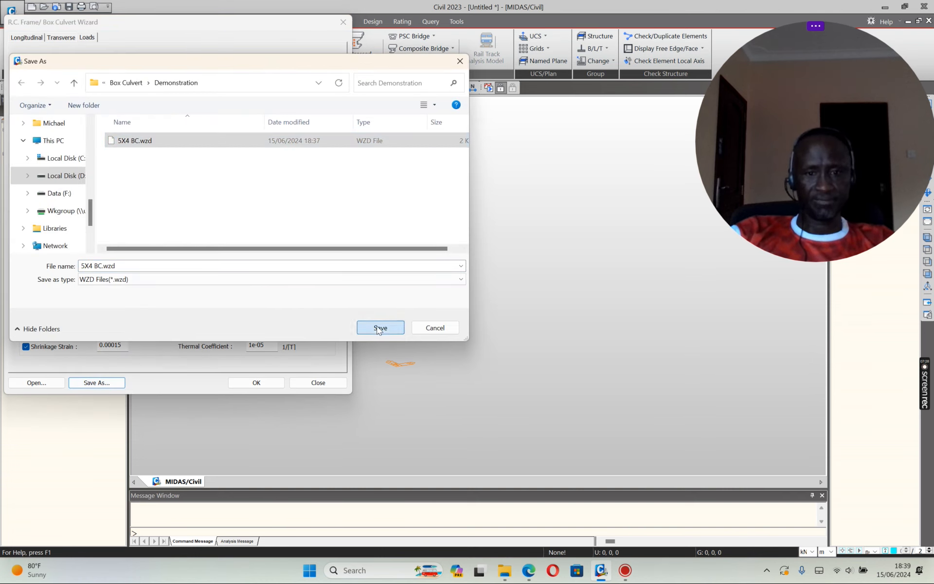
left_click(491, 286)
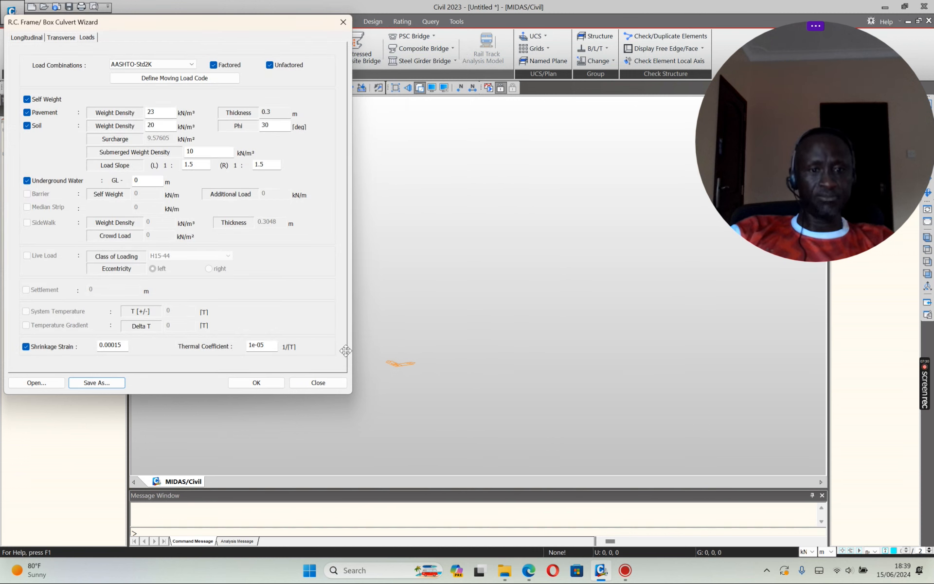
Step: Generate the culvert model and give each section thickness a random element colour
left_click(257, 383)
scroll(457, 245, "down", 4)
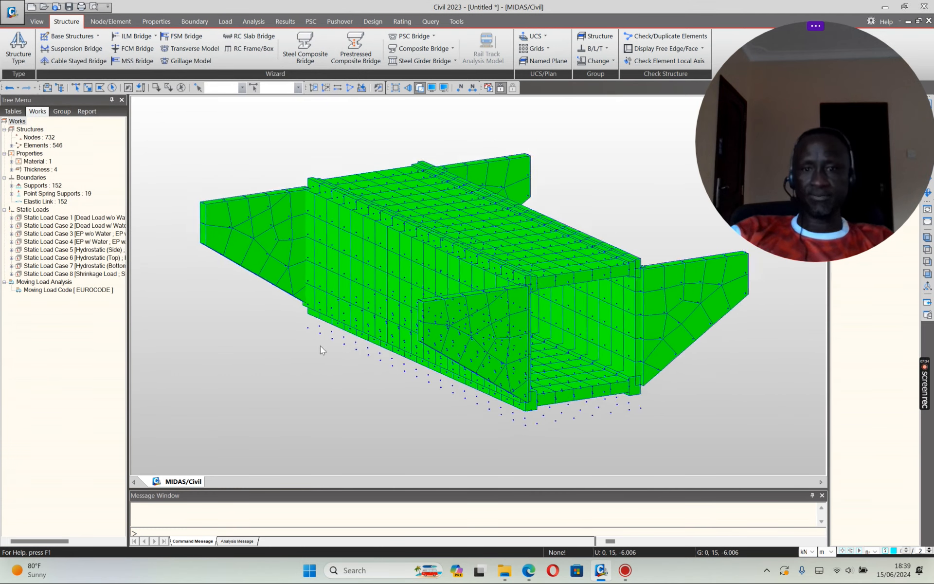
left_click(444, 88)
left_click(444, 190)
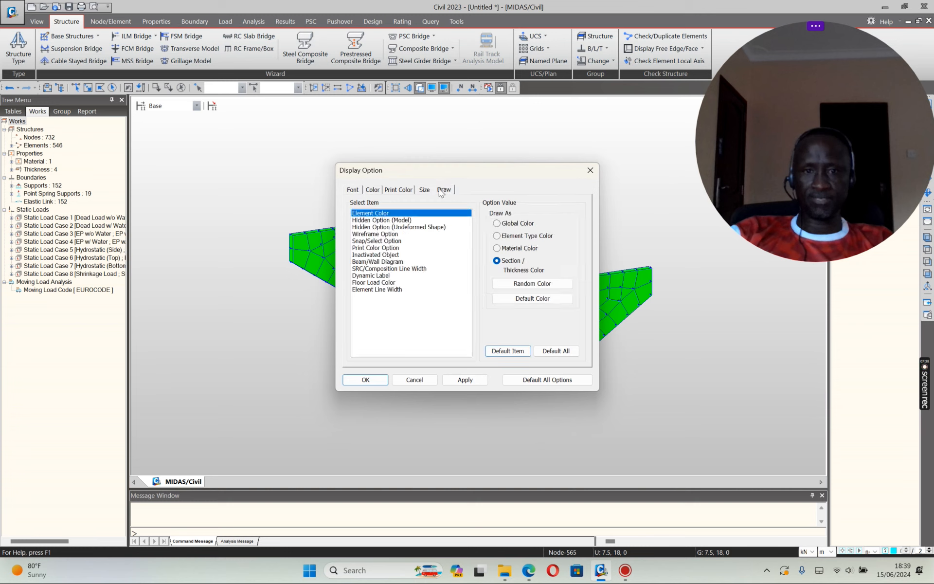
left_click(526, 286)
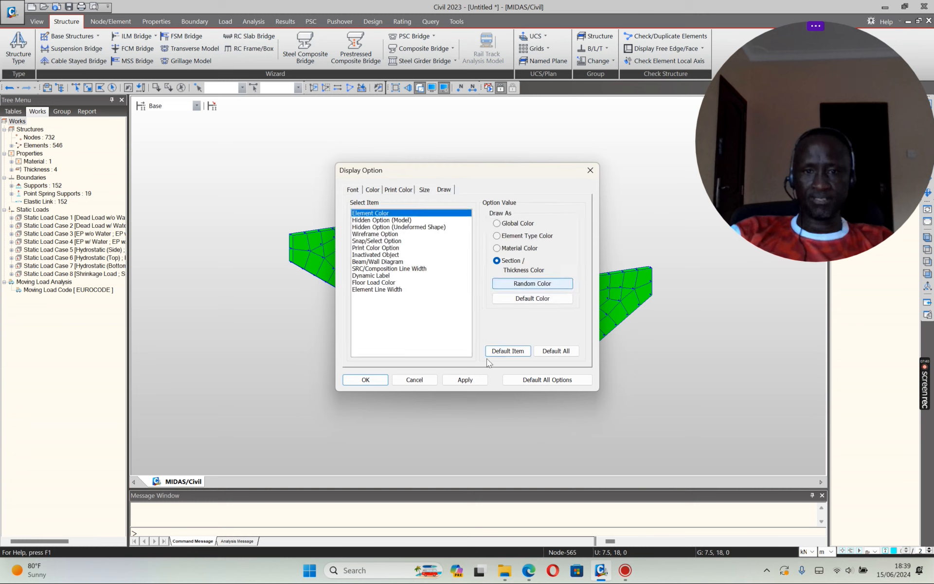
left_click(468, 379)
left_click(417, 379)
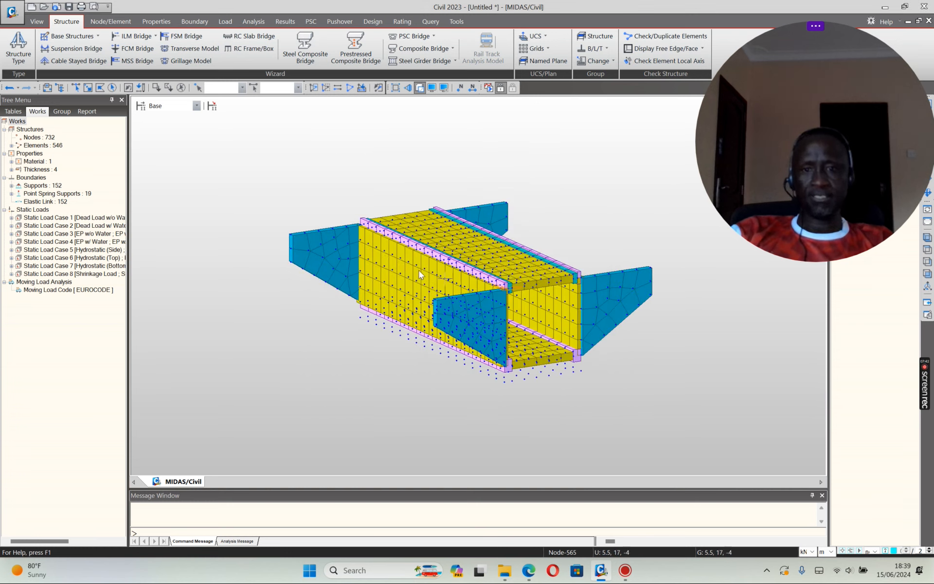
scroll(380, 358, "down", 2)
scroll(585, 298, "up", 3)
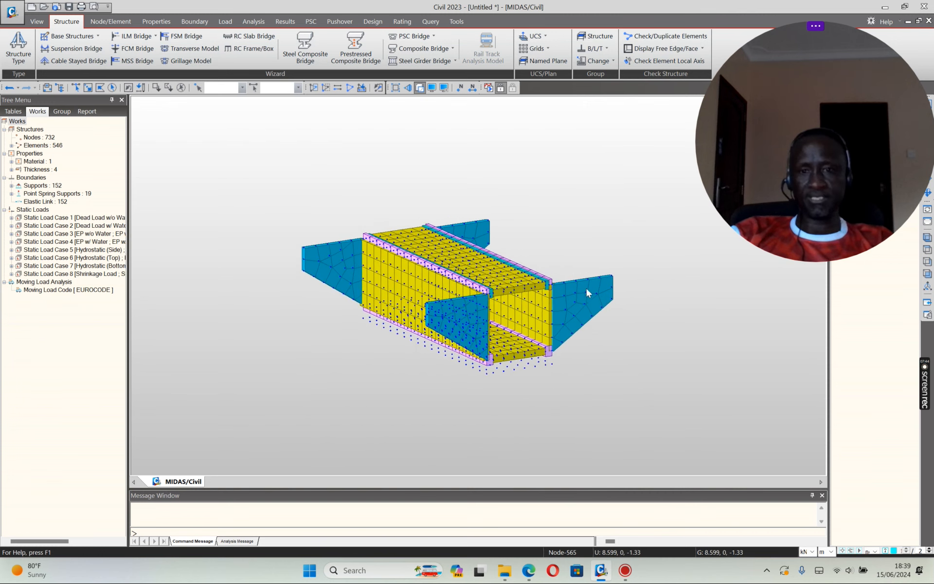
scroll(608, 277, "down", 1)
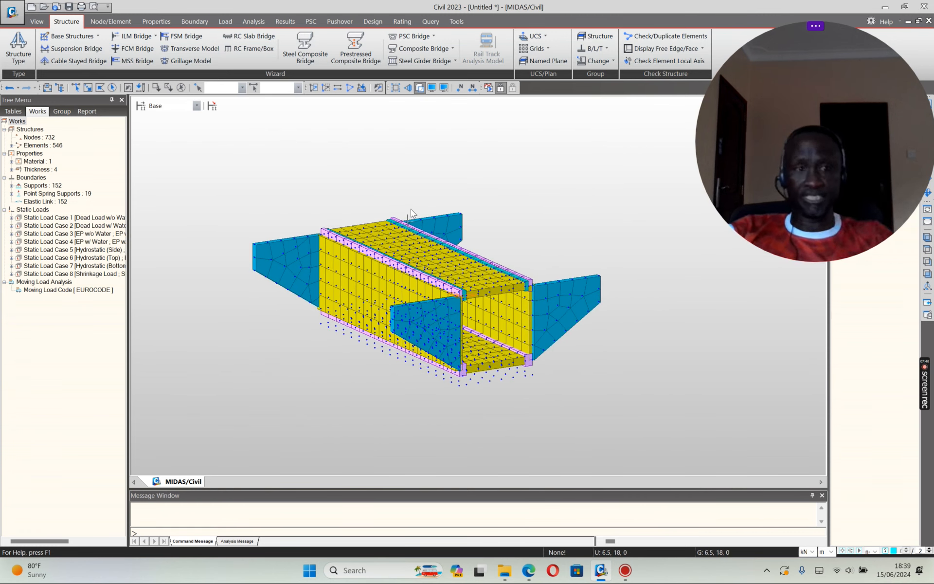
Step: Save the model as the MIDAS/Civil project '3D Model' (.mcb)
left_click(12, 10)
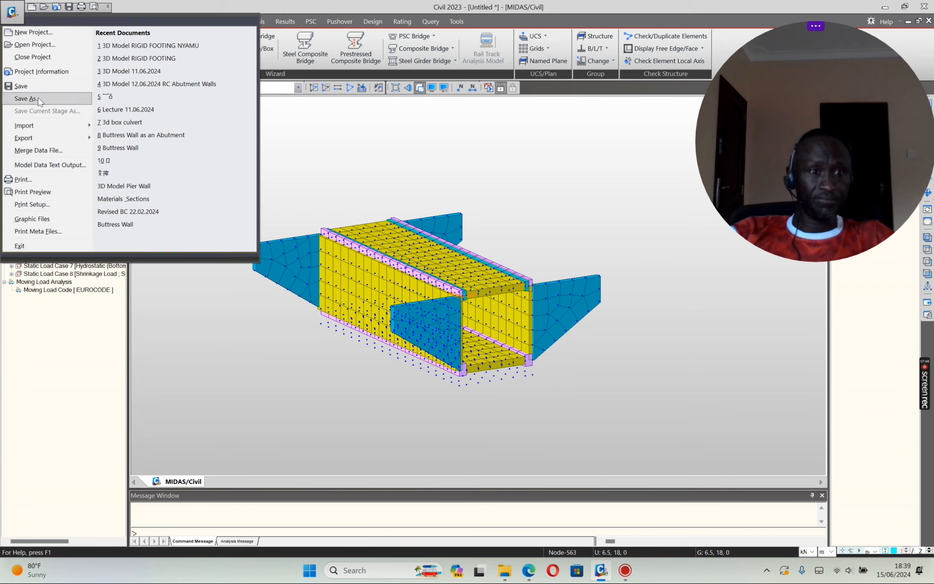
left_click(26, 98)
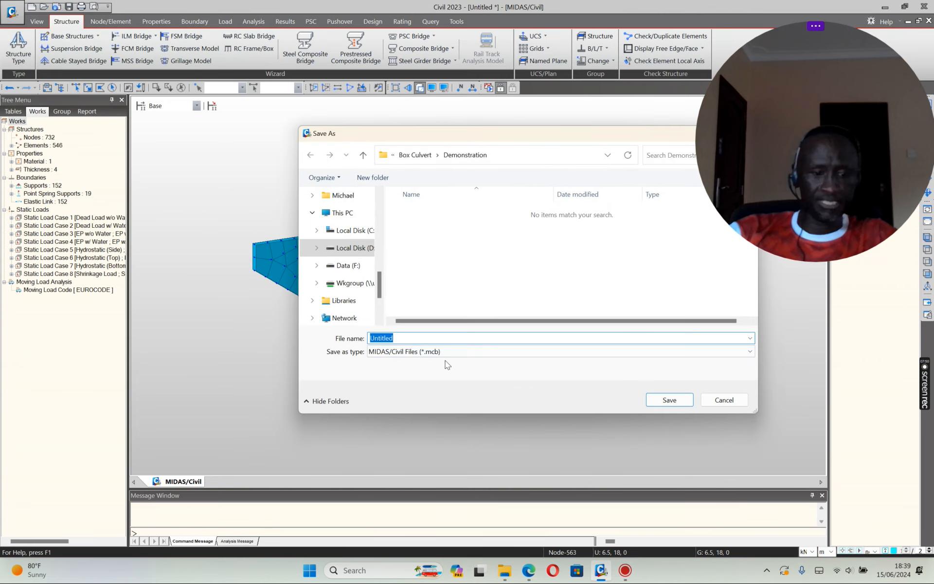
type("3D Model")
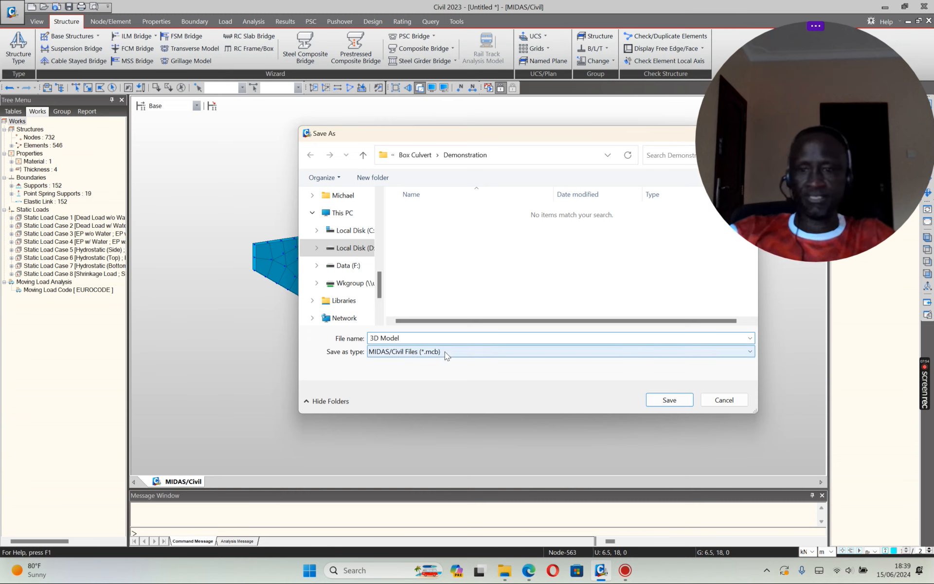
left_click(668, 399)
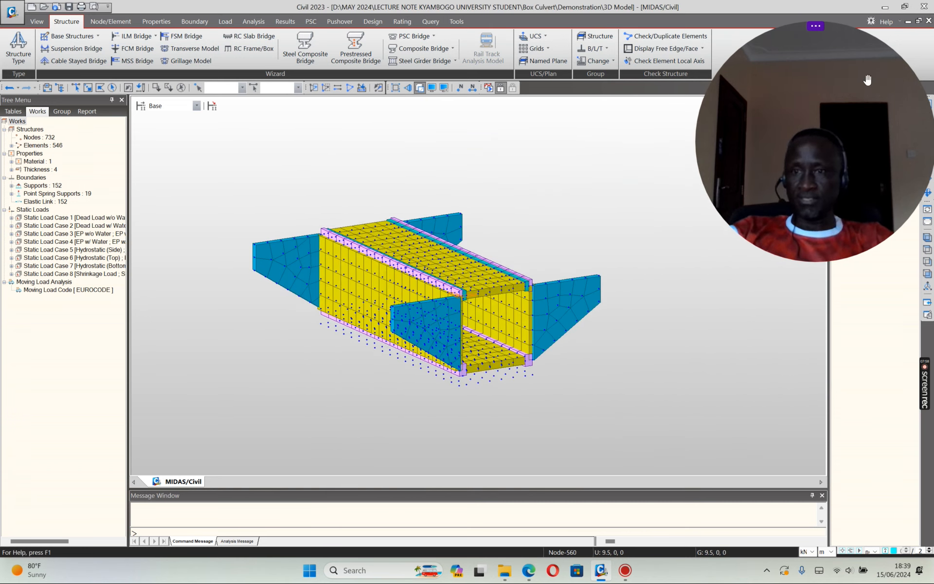
left_click_drag(870, 89, 853, 369)
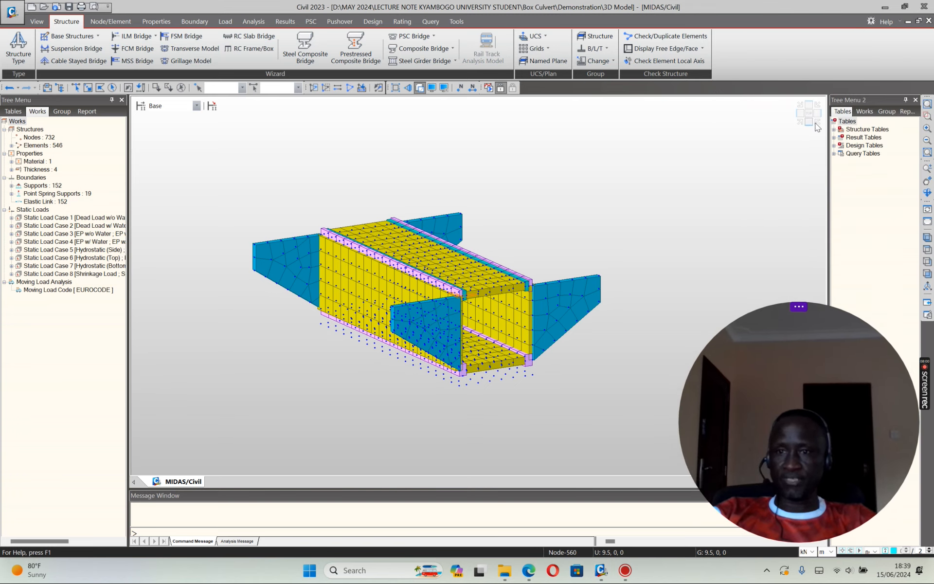
left_click(808, 114)
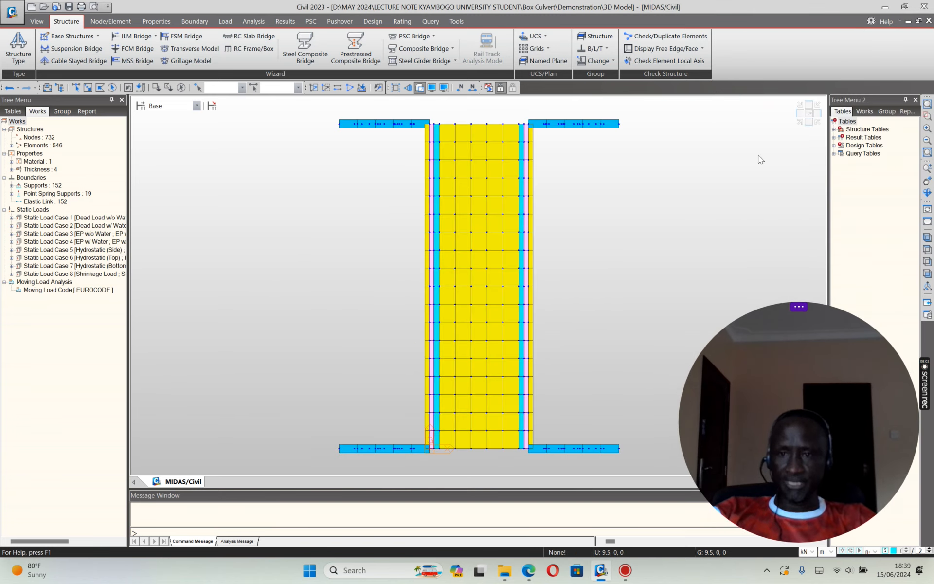
left_click(800, 121)
left_click(808, 124)
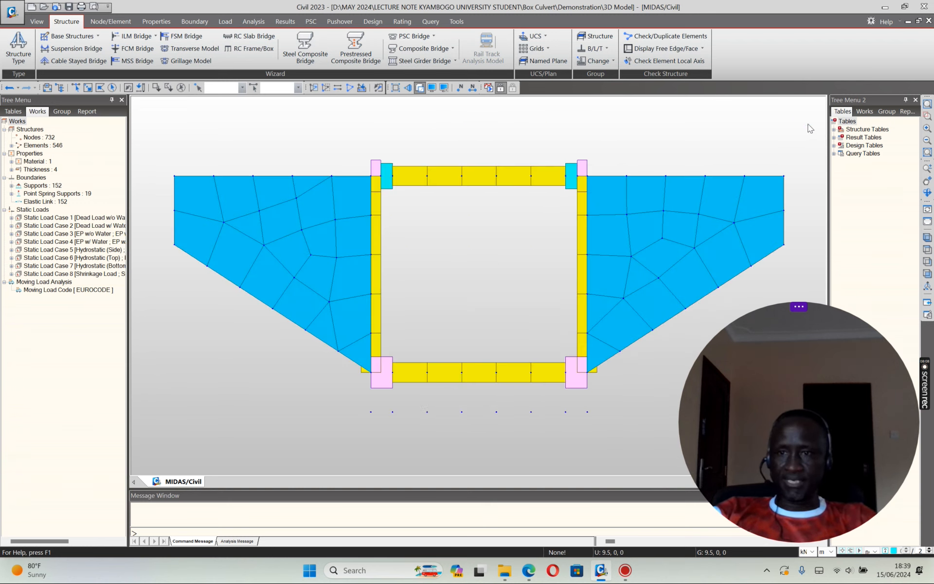
left_click(808, 114)
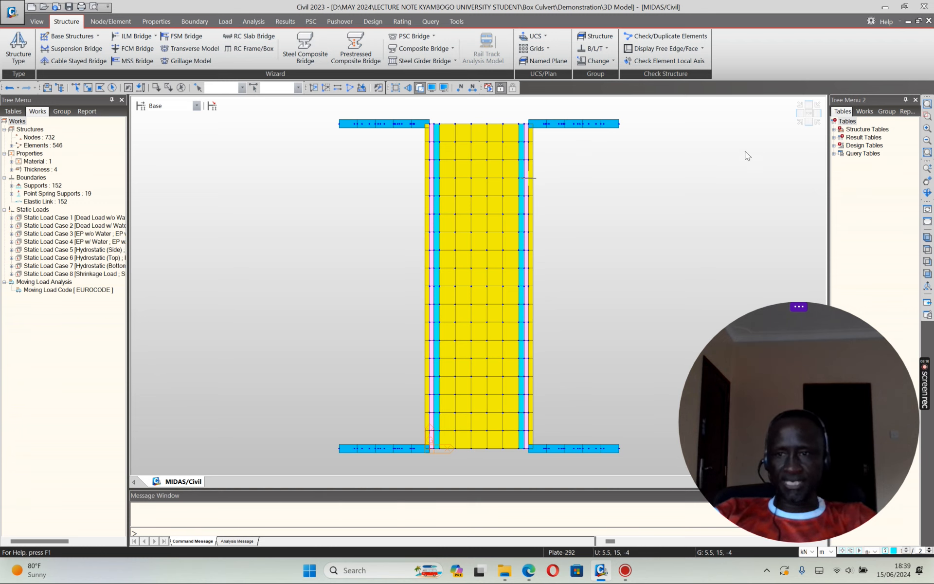
left_click(806, 126)
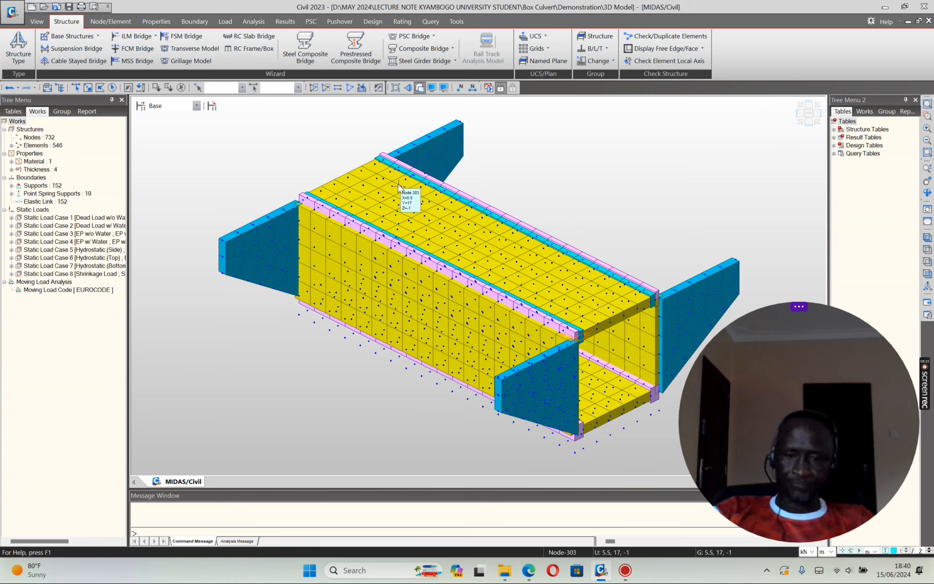
left_click(69, 7)
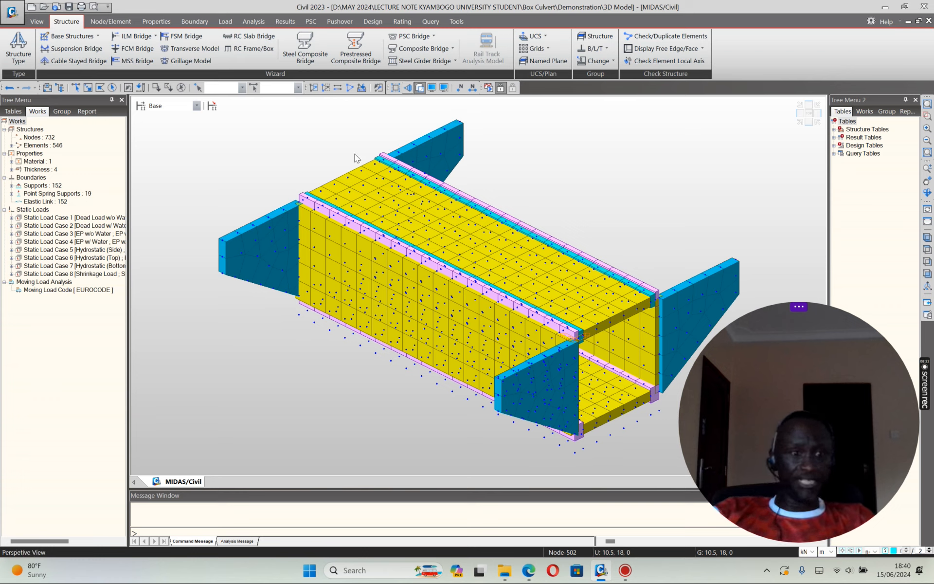
Step: Display the pressure loads of Static Load Cases 1 and 2, checking front and isometric views
left_click(14, 227)
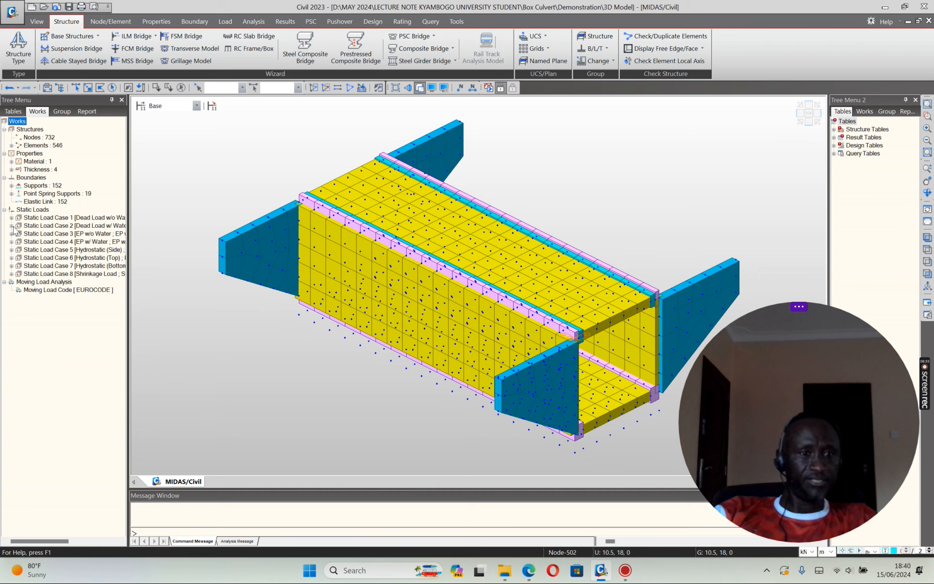
left_click(11, 218)
left_click(61, 234)
right_click(59, 234)
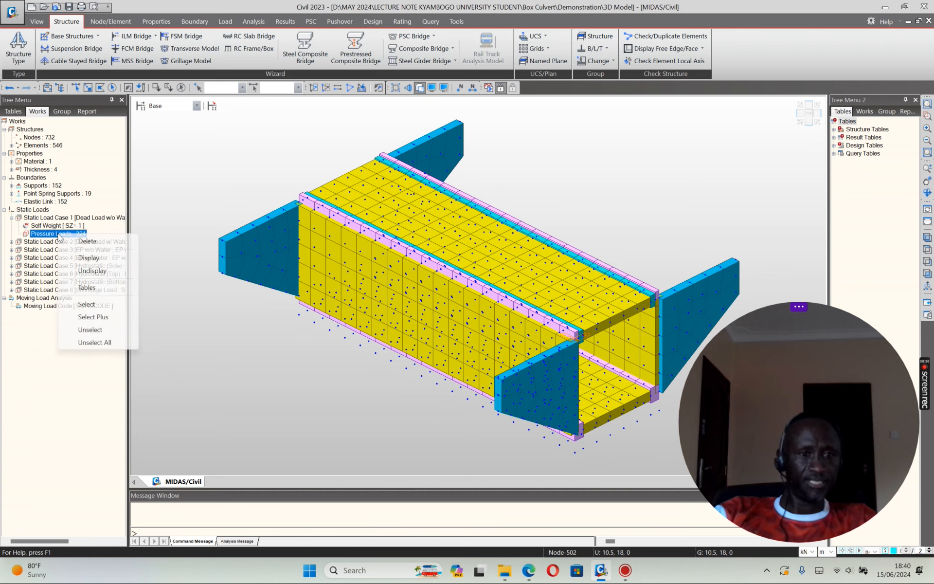
left_click(89, 258)
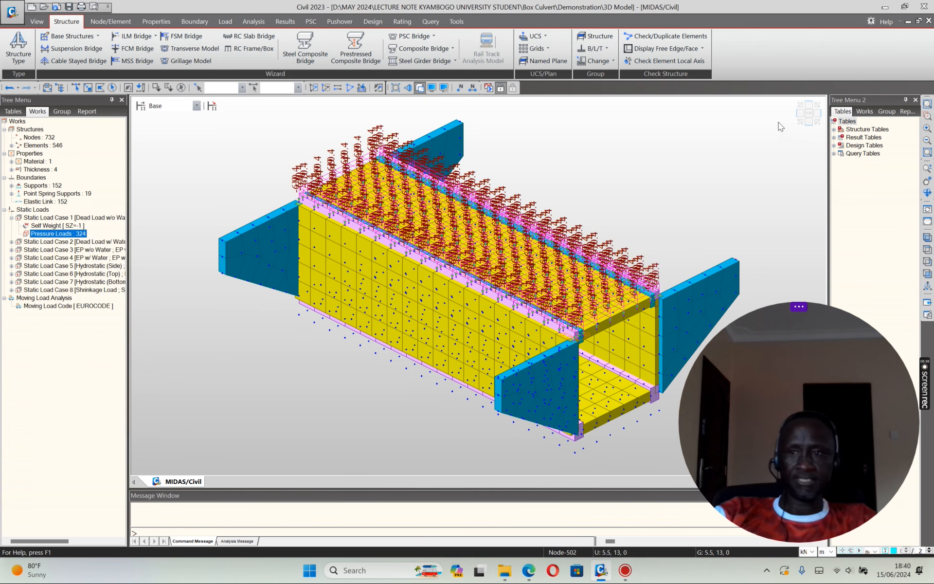
left_click(797, 115)
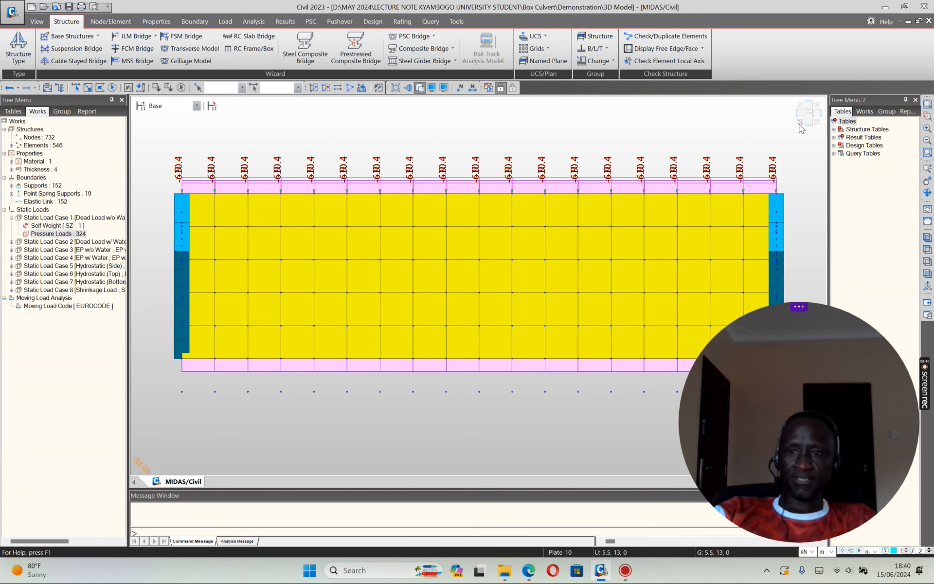
left_click(800, 121)
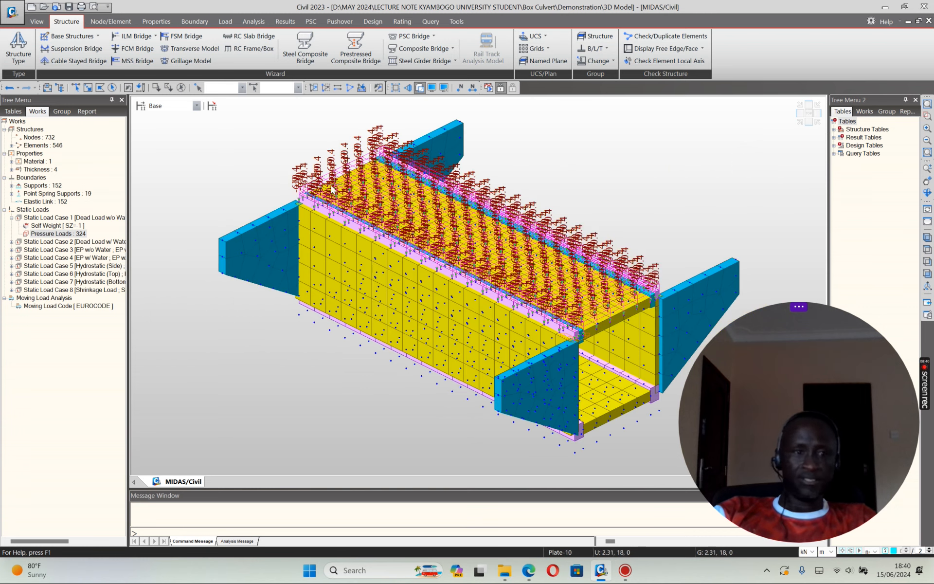
left_click(12, 242)
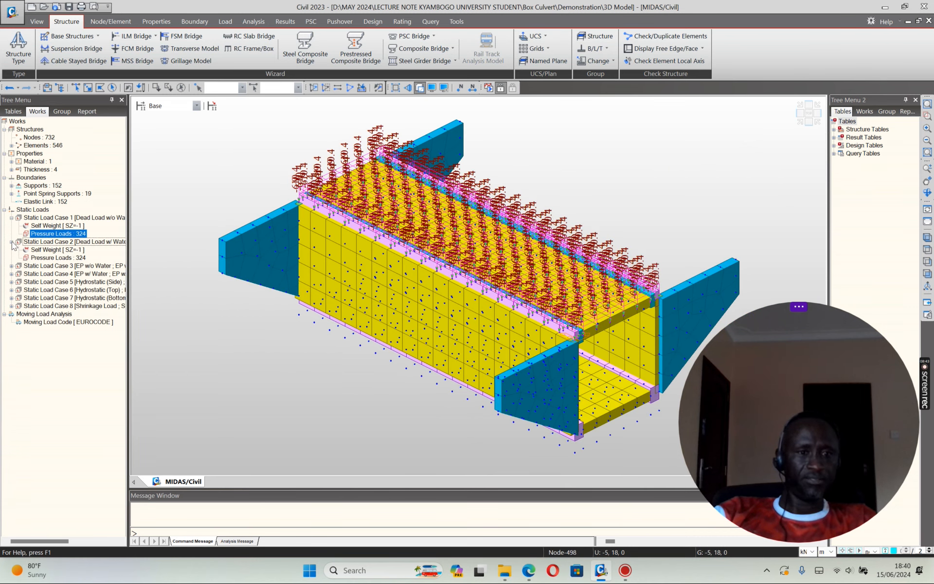
left_click(57, 258)
right_click(57, 259)
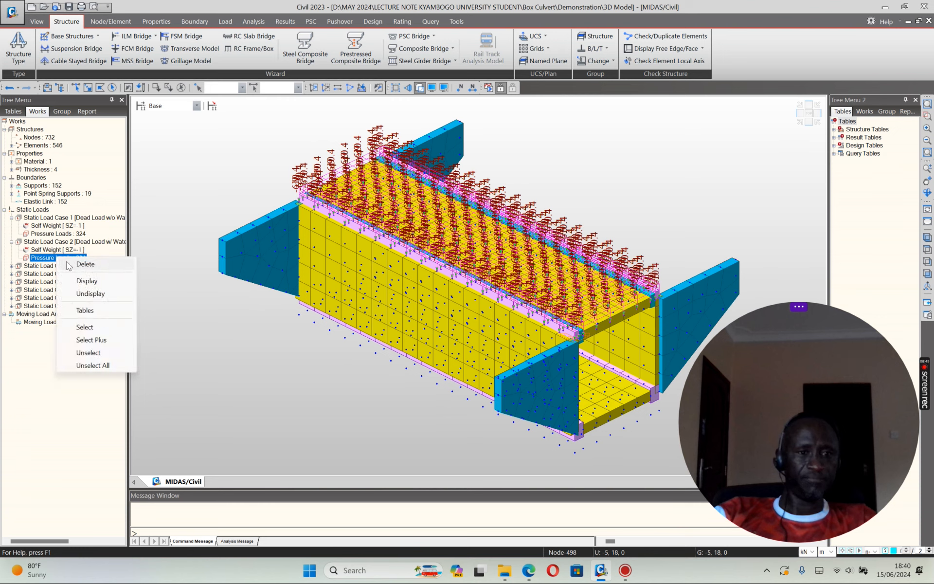
left_click(86, 282)
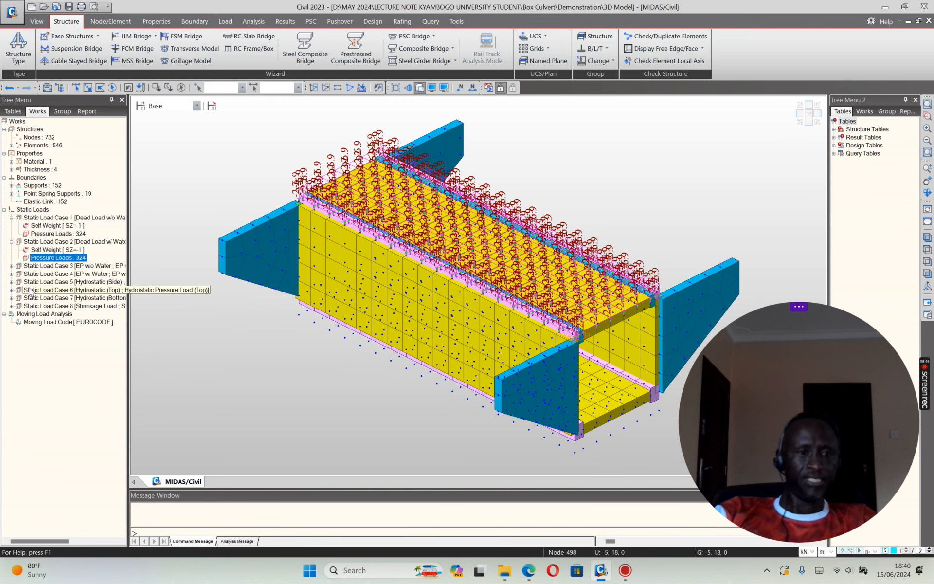
Step: Display the pressure loads of Load Cases 3 and 4, then undisplay them from the model
left_click(12, 266)
right_click(65, 275)
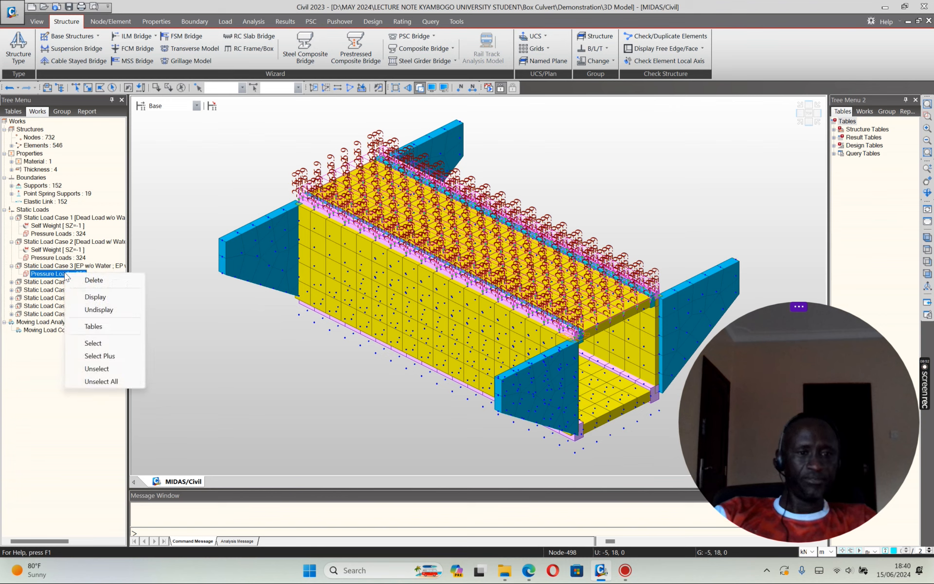
left_click(95, 297)
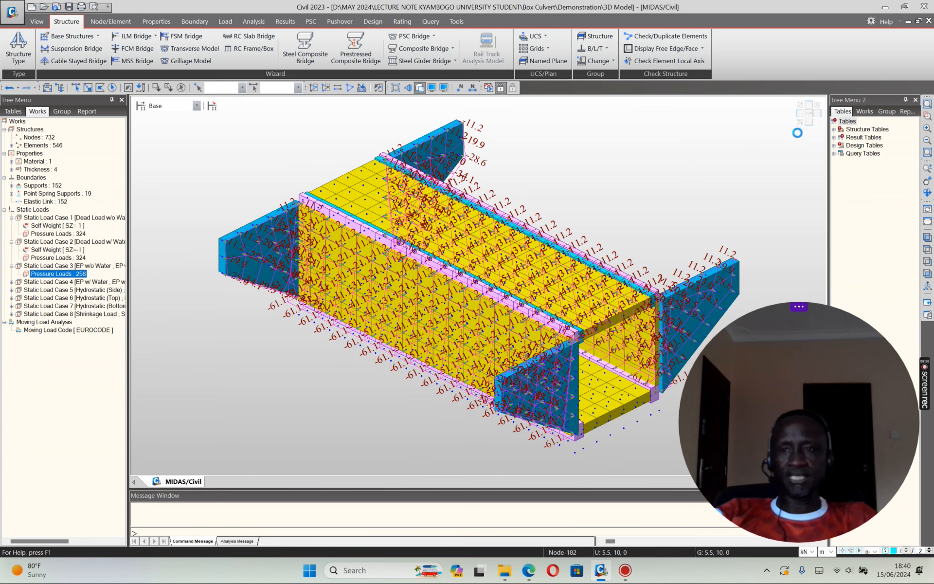
left_click(809, 121)
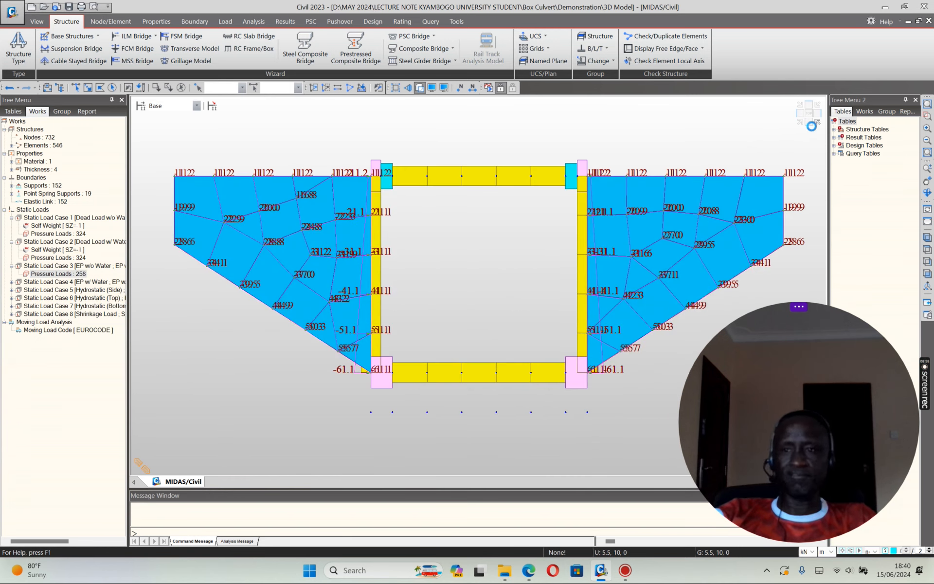
left_click(799, 122)
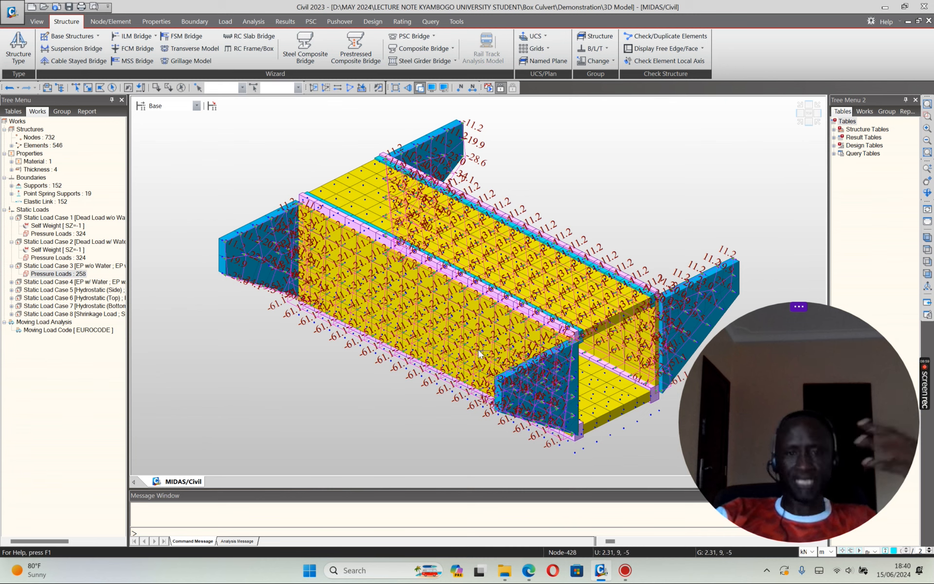
left_click(11, 281)
right_click(68, 290)
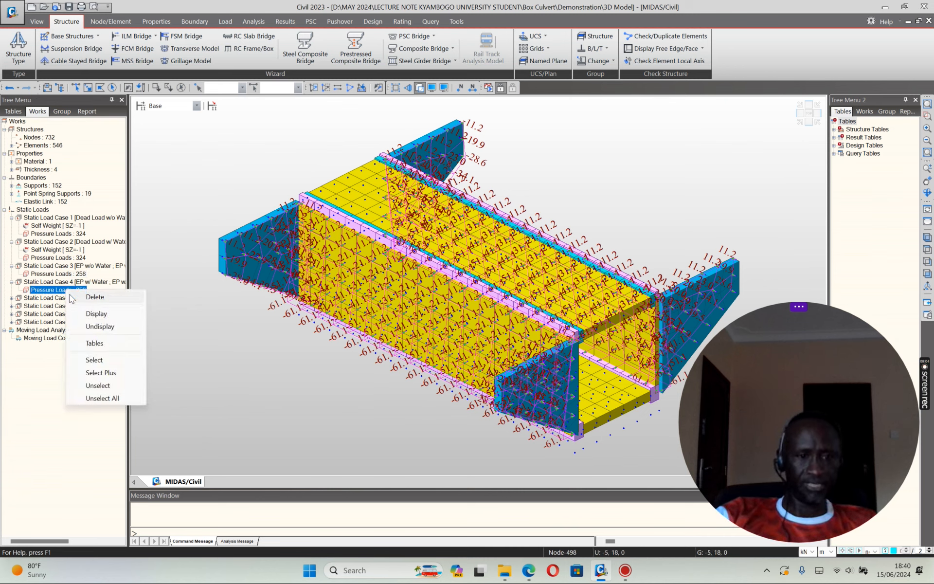
left_click(96, 314)
right_click(53, 291)
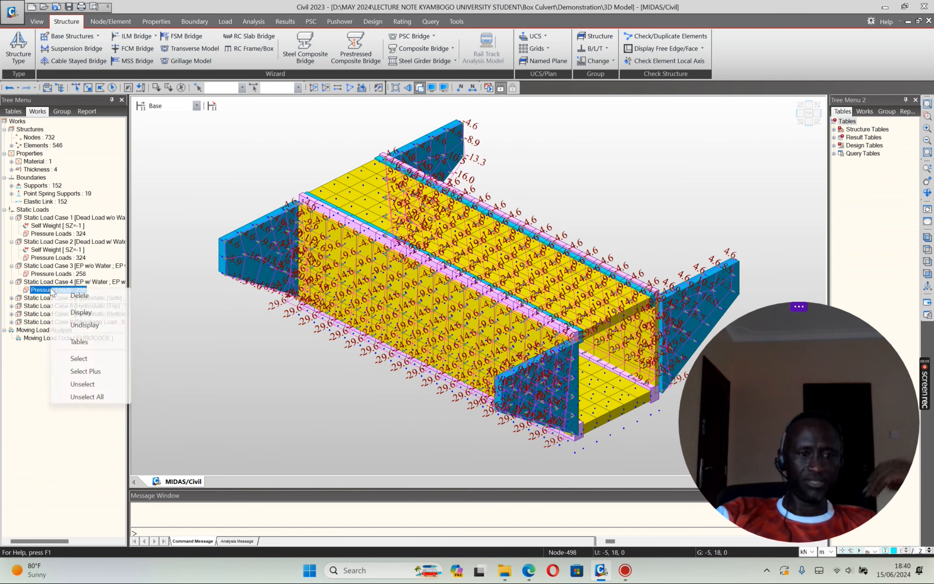
left_click(83, 324)
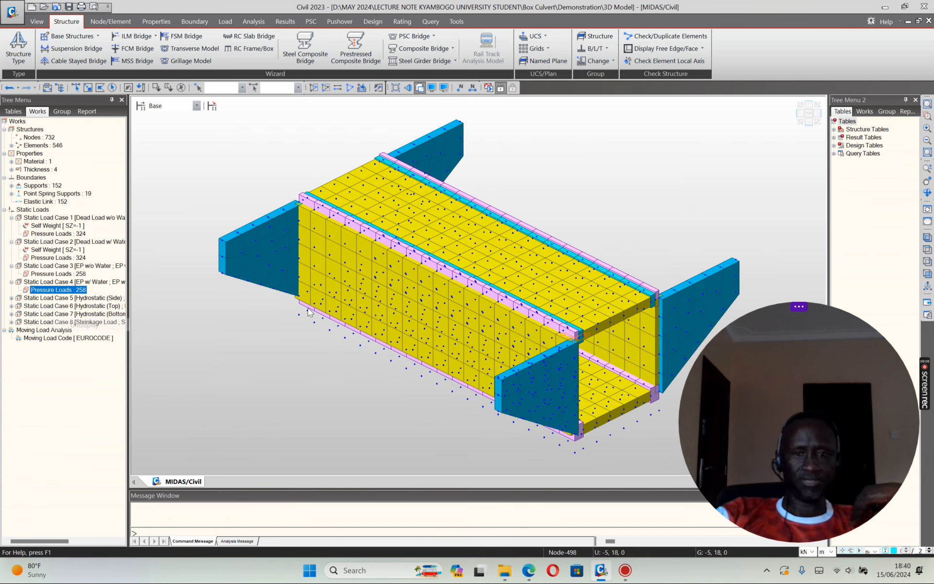
scroll(308, 313, "down", 3)
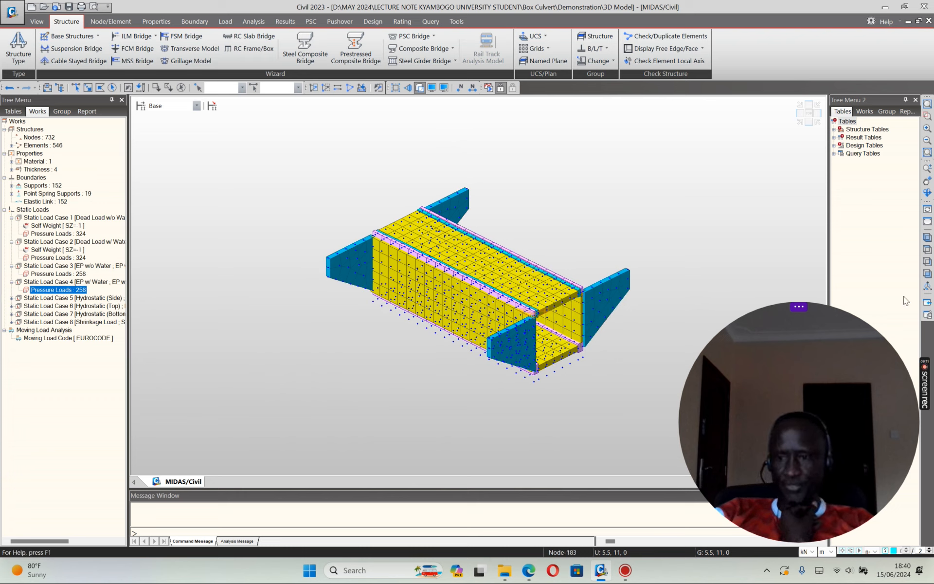
scroll(584, 267, "up", 3)
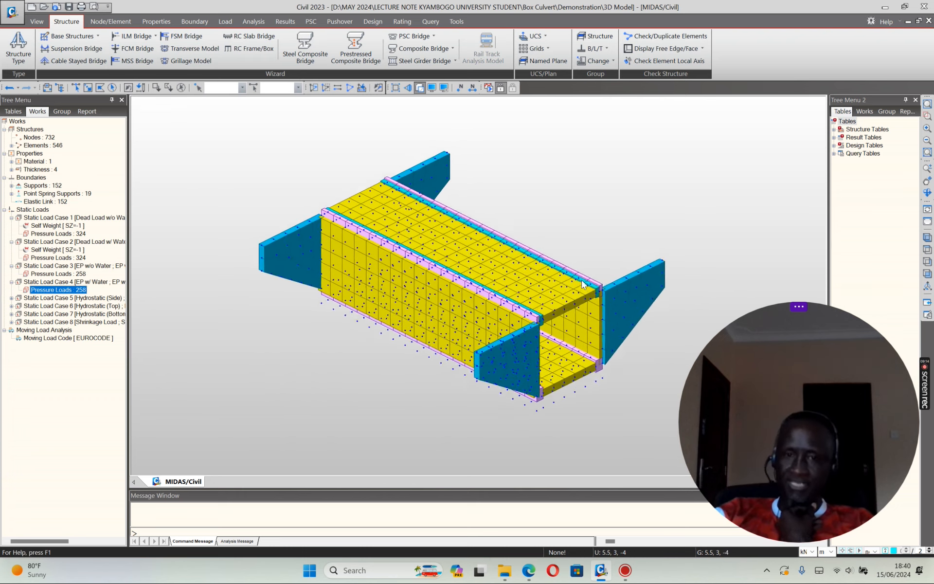
scroll(620, 250, "up", 2)
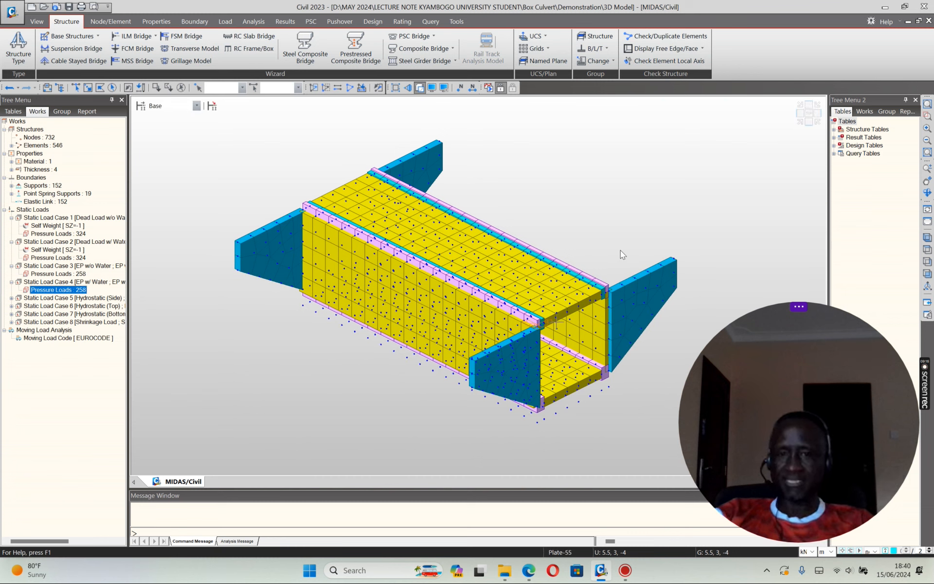